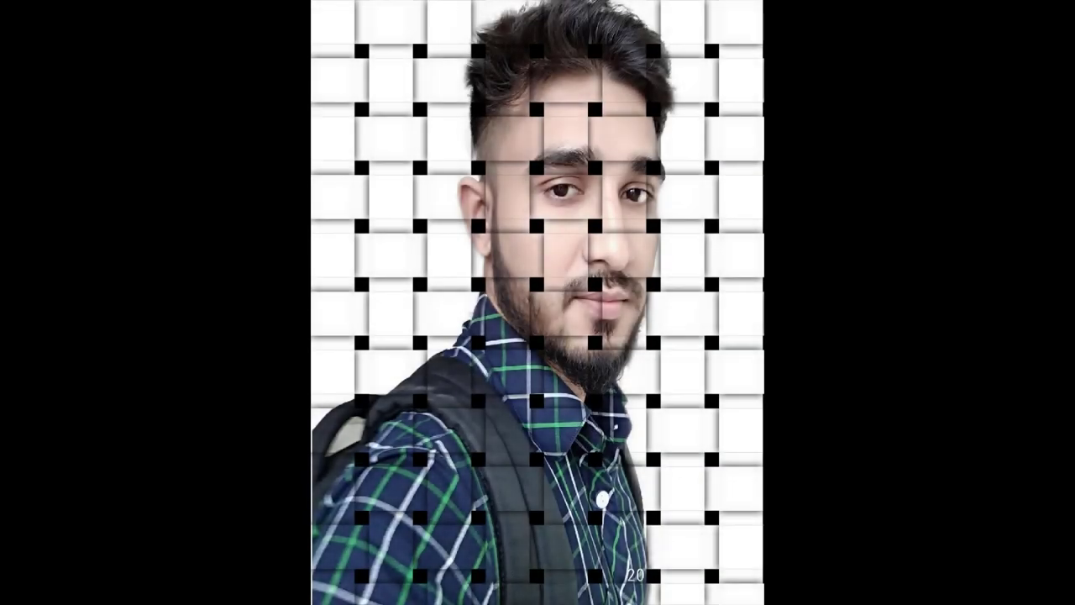
Step: Duplicate Layer 3 with Ctrl+J, producing Layer 3 copy and Layer 3 copy 2
key(ctrl+j)
key(ctrl+j)
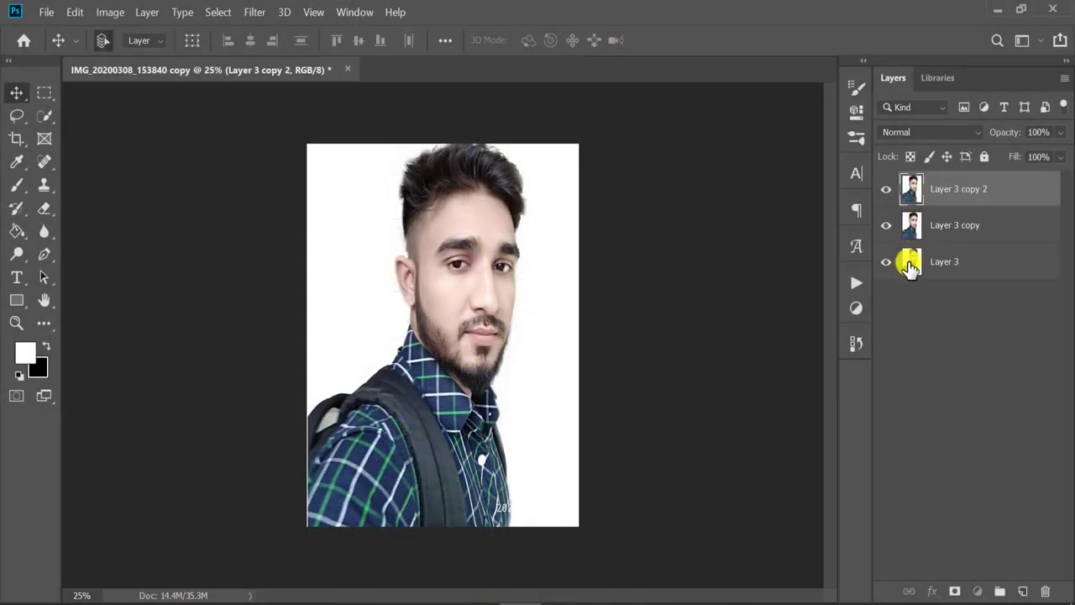
Step: Fill the bottom Layer 3 with black and set gridlines every 250 px with 4 subdivisions
click(910, 262)
key(alt+BackSpace)
click(75, 11)
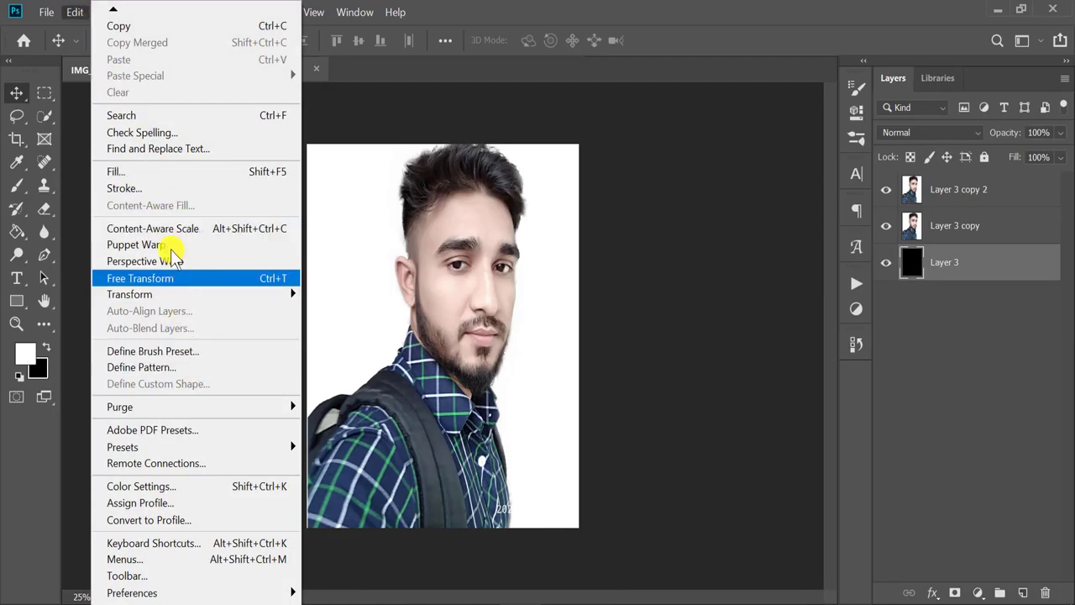
mouse_move(131, 593)
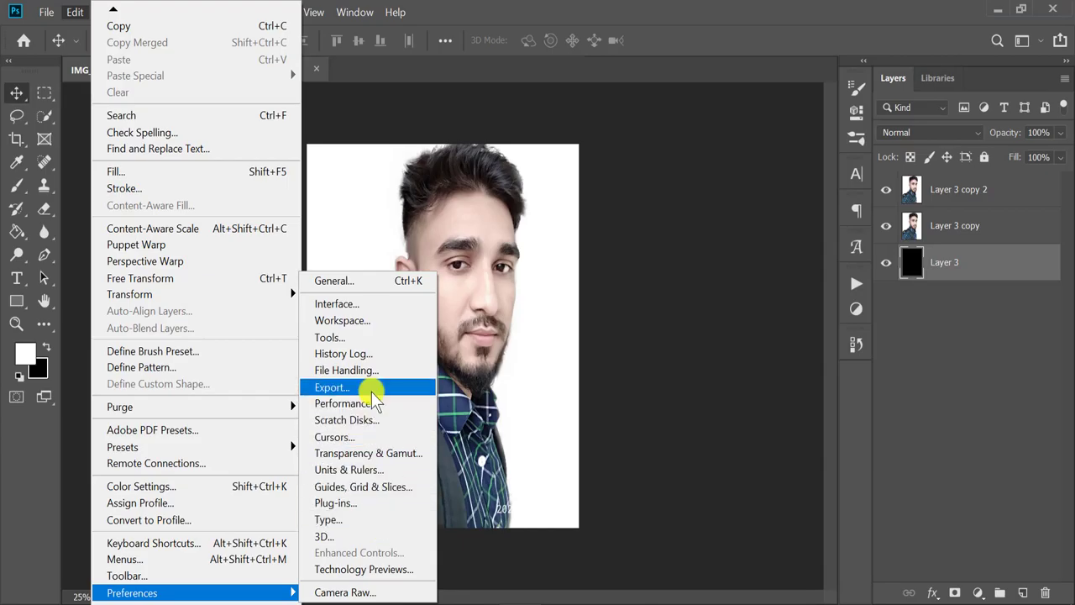
click(383, 486)
text(250)
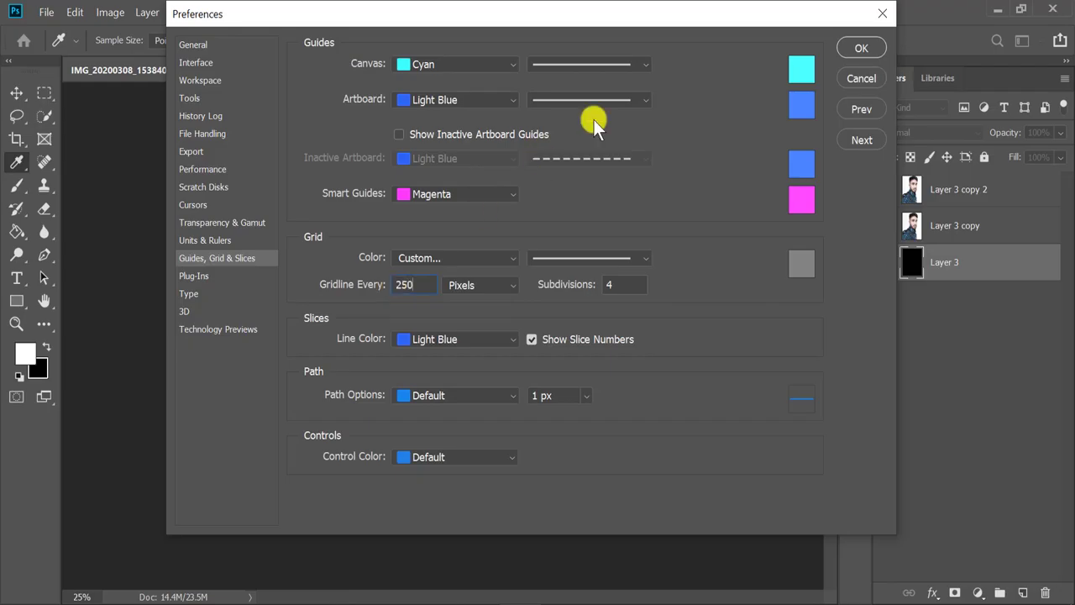
click(863, 50)
click(305, 12)
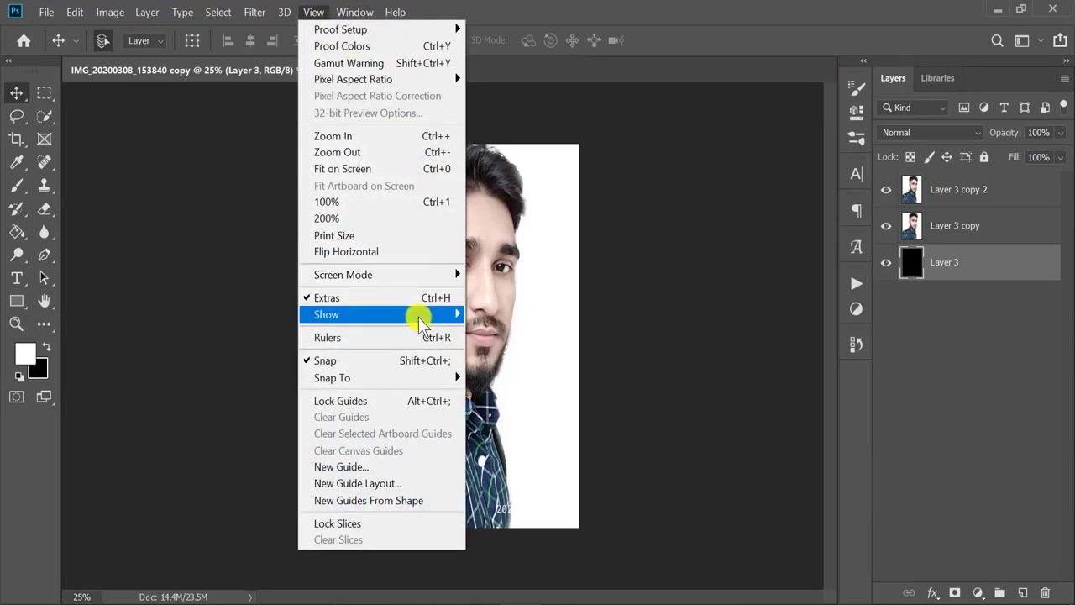
Step: Show the grid, switch to the Rectangular Marquee tool, and zoom in on the portrait
mouse_move(382, 314)
click(497, 256)
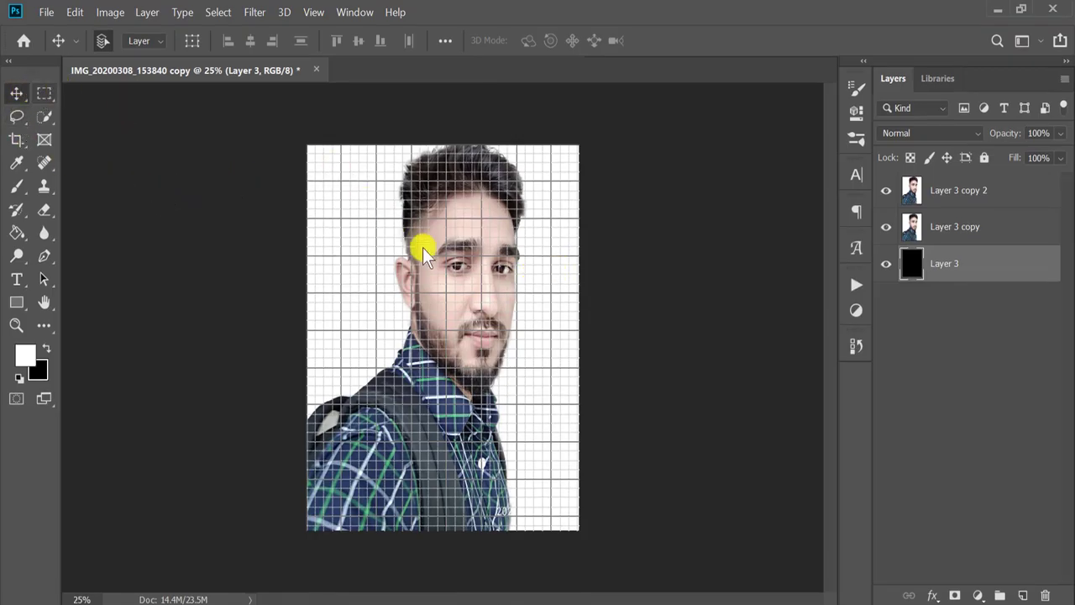
key(m)
key(ctrl+plus)
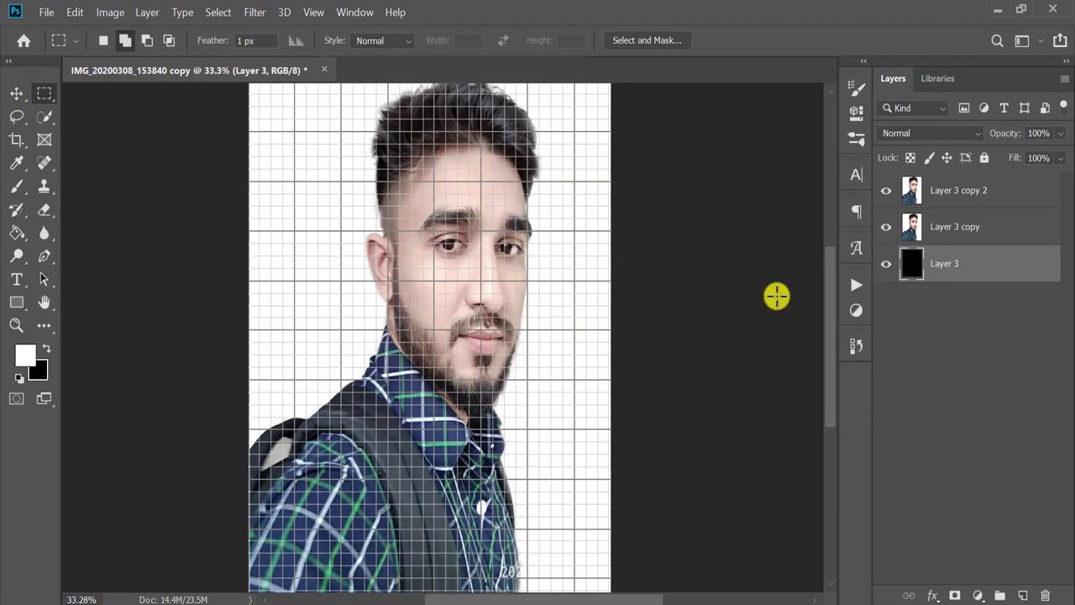
scroll(823, 305, up, 2)
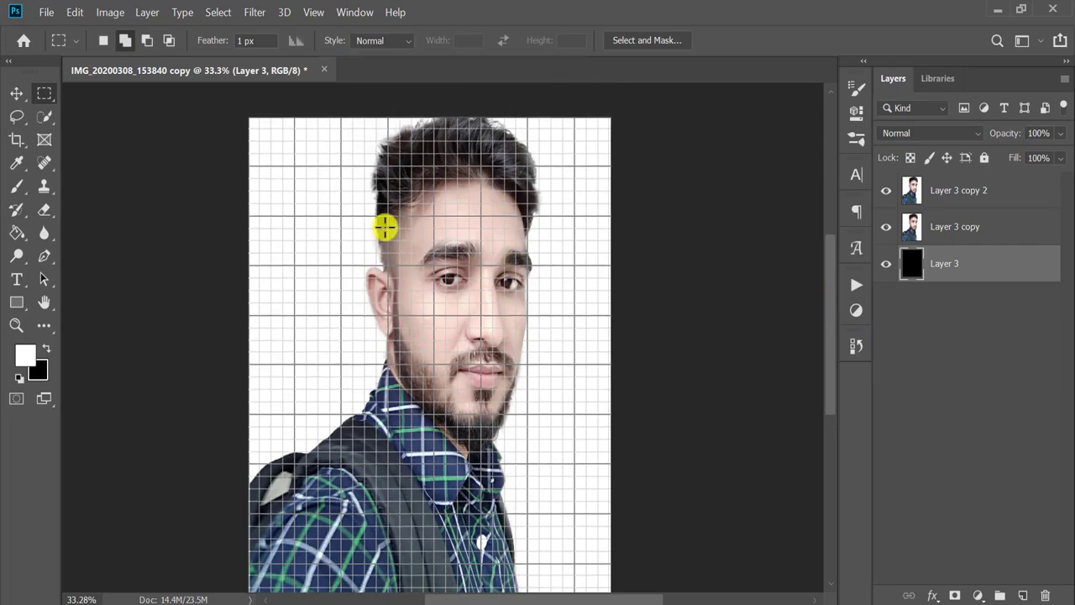
Step: Select alternating full-height vertical strips along the grid across the portrait
mouse_move(248, 117)
mouse_down()
mouse_move(290, 579)
mouse_move(284, 563)
mouse_up()
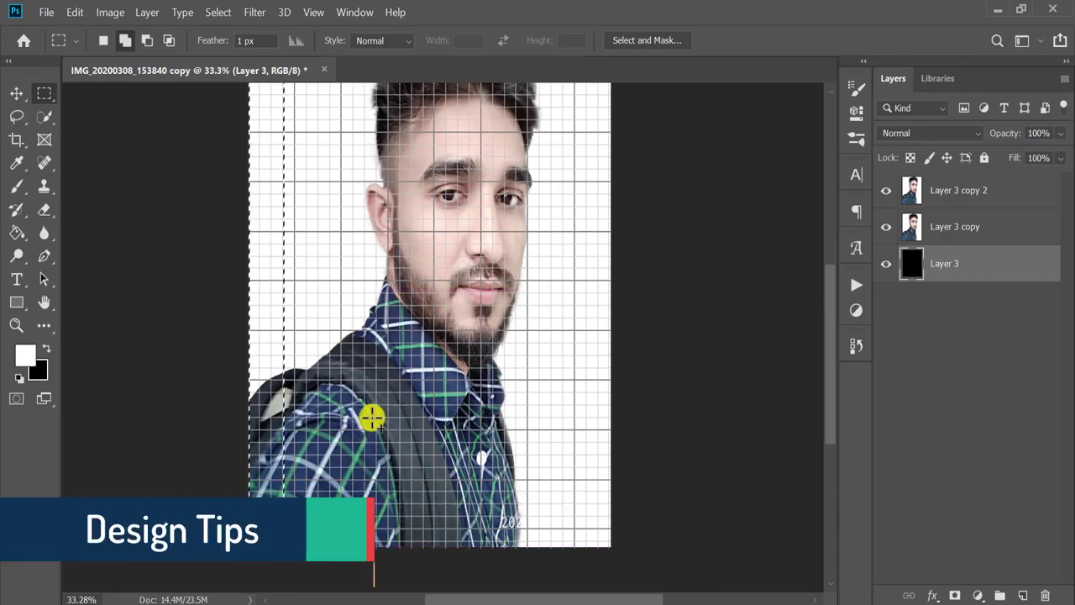
scroll(374, 408, down, 2)
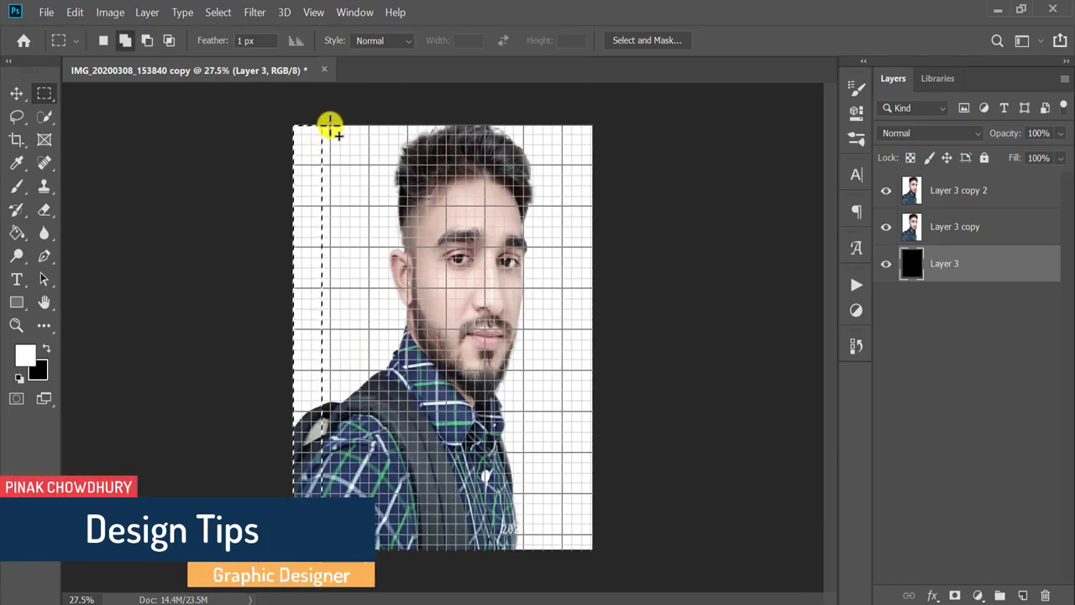
mouse_move(331, 126)
mouse_down()
mouse_move(382, 554)
mouse_move(361, 550)
mouse_up()
drag(369, 126, 404, 549)
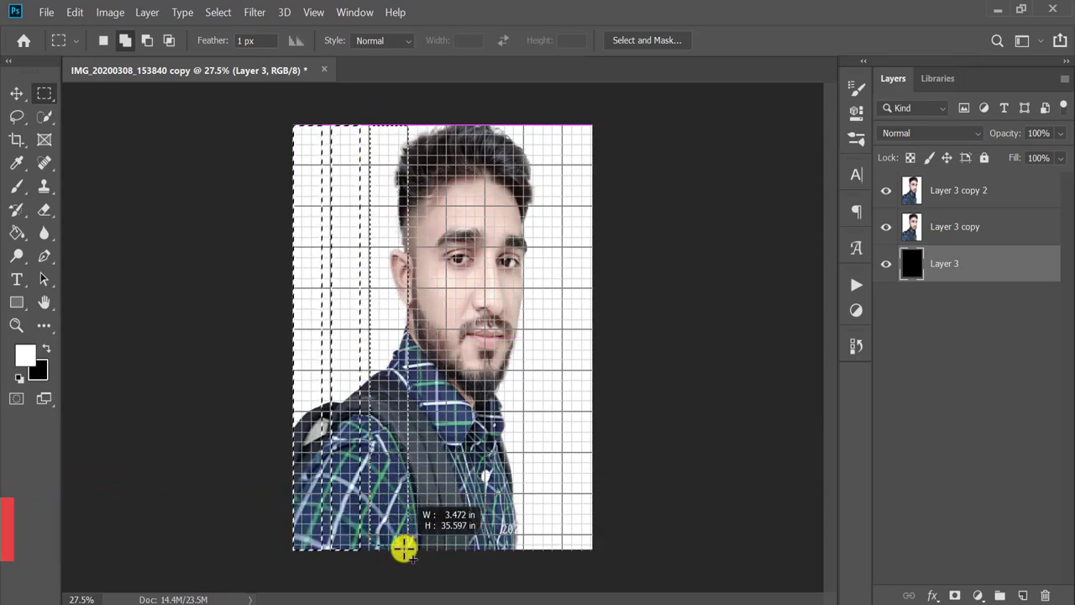
drag(404, 548, 399, 550)
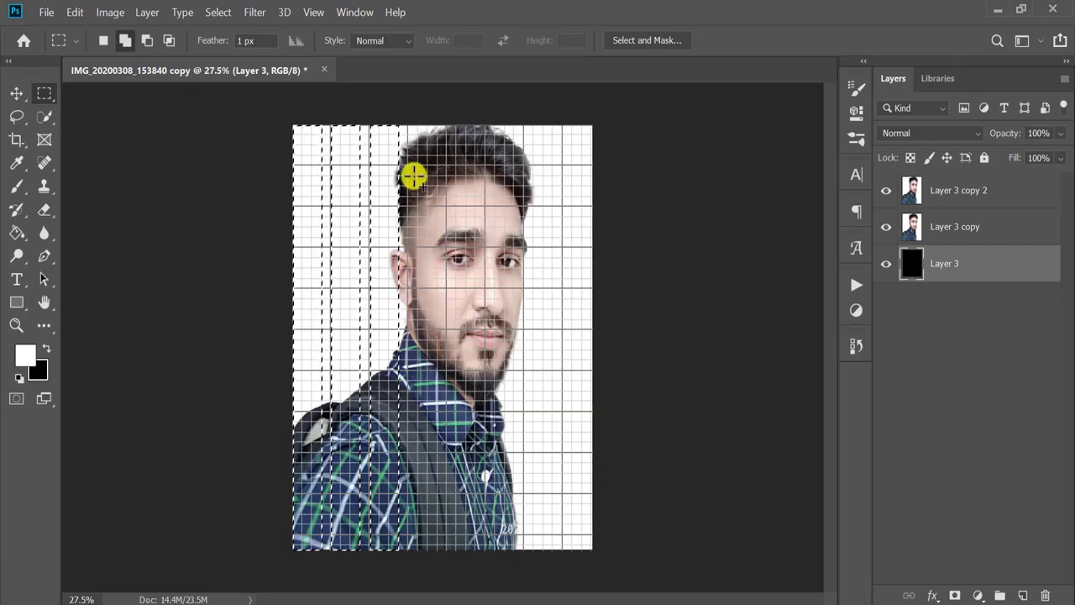
drag(405, 124, 436, 557)
drag(446, 126, 478, 552)
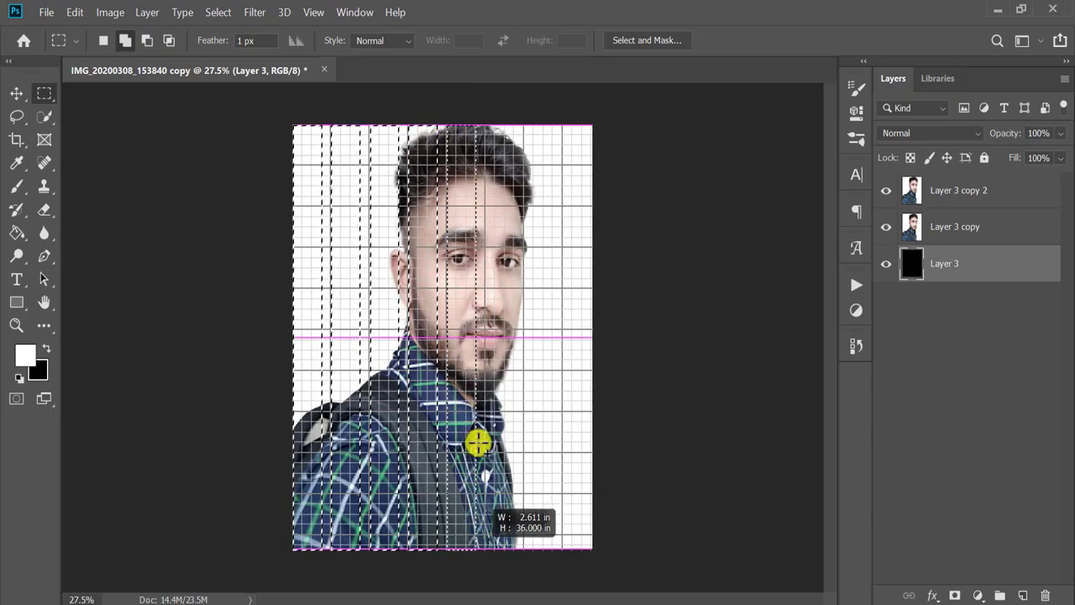
drag(486, 123, 510, 554)
drag(523, 122, 556, 549)
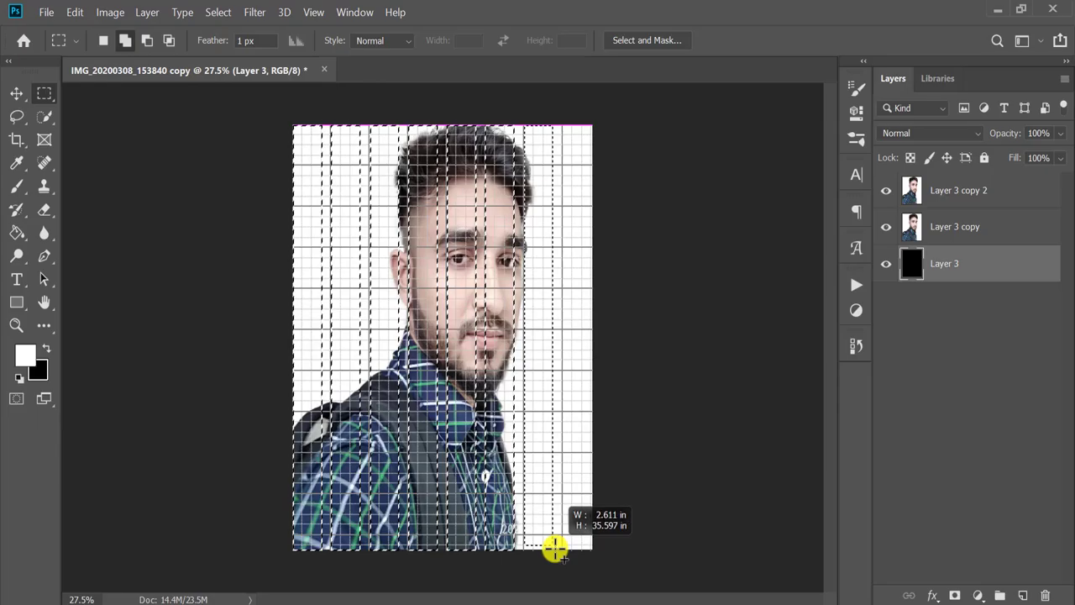
drag(555, 548, 555, 550)
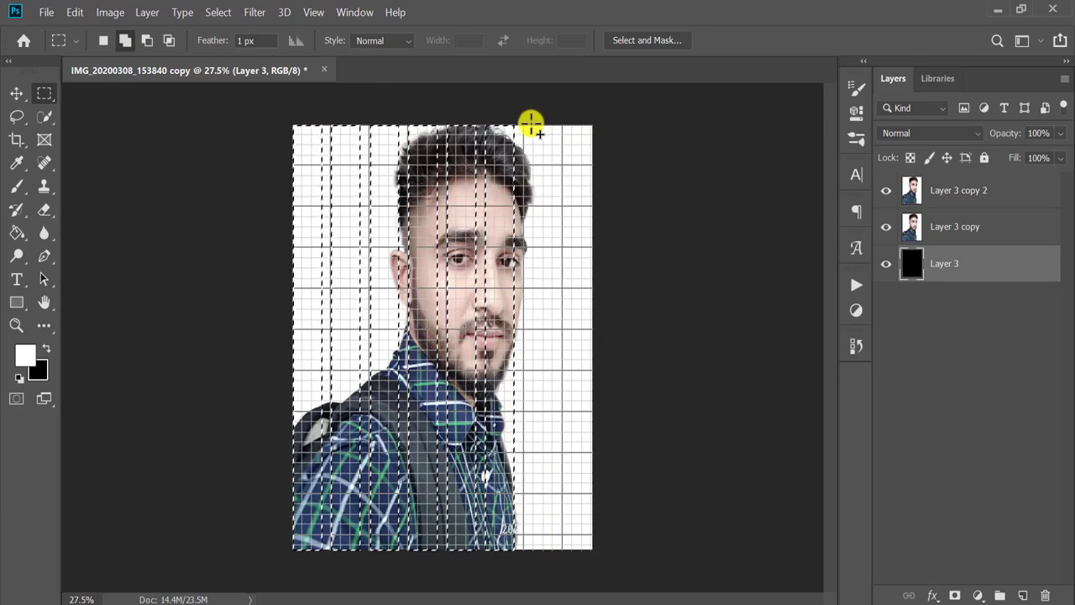
drag(533, 269, 555, 552)
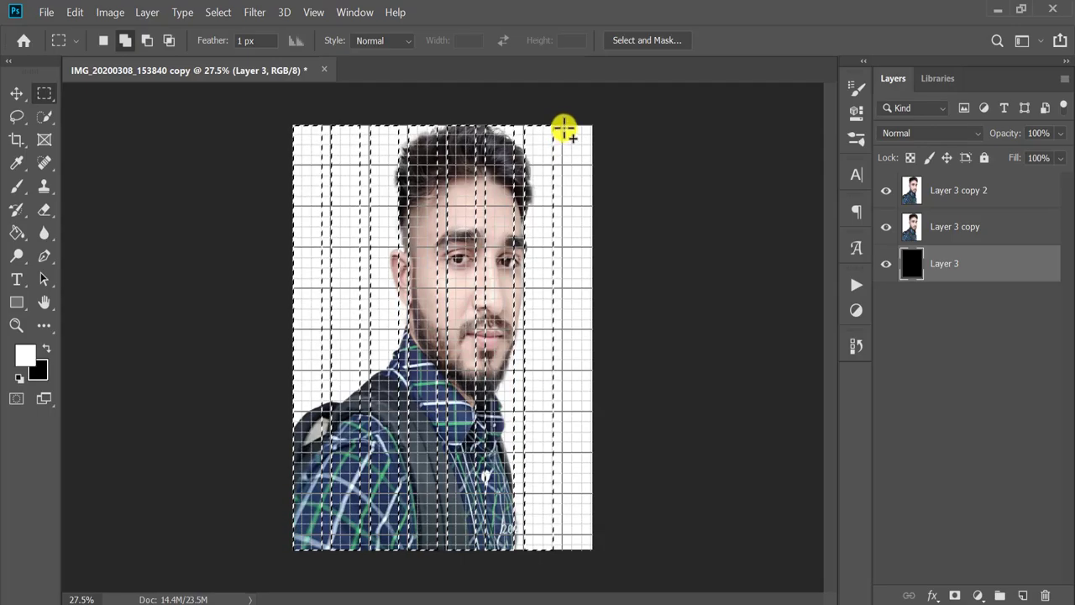
drag(563, 126, 589, 550)
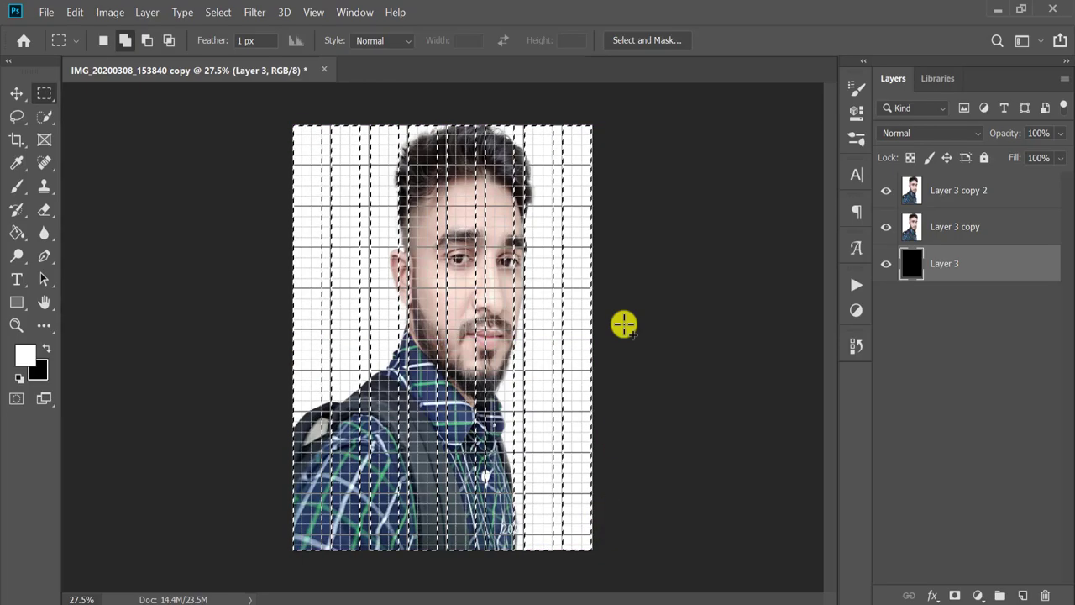
Step: Add a layer mask to Layer 3 copy from the vertical strip selection
click(987, 232)
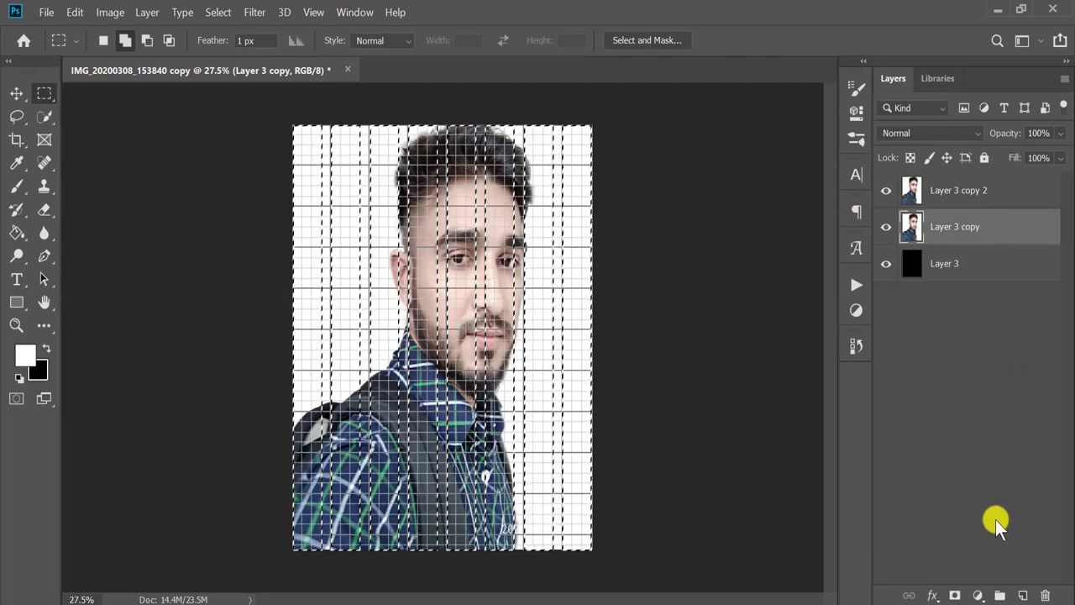
click(955, 596)
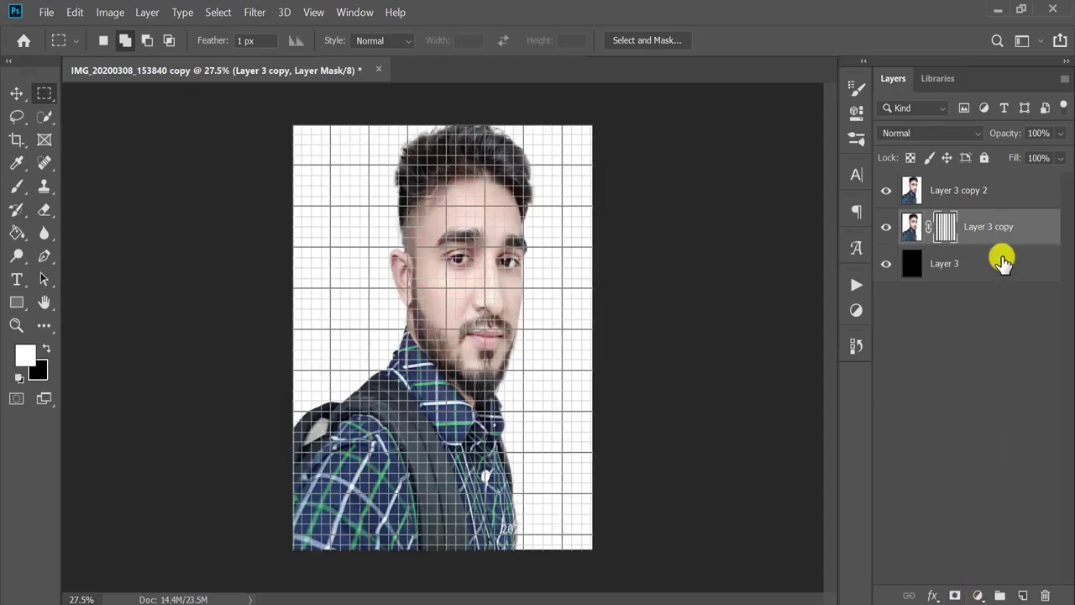
click(962, 195)
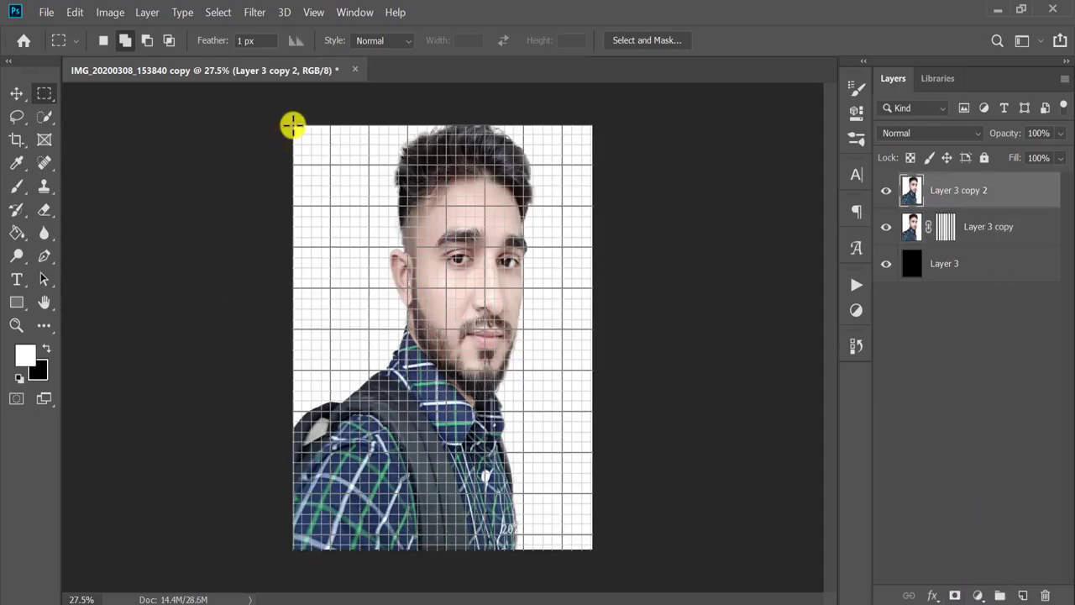
Step: Select thin full-width horizontal bands across the top of the portrait
drag(500, 143, 589, 152)
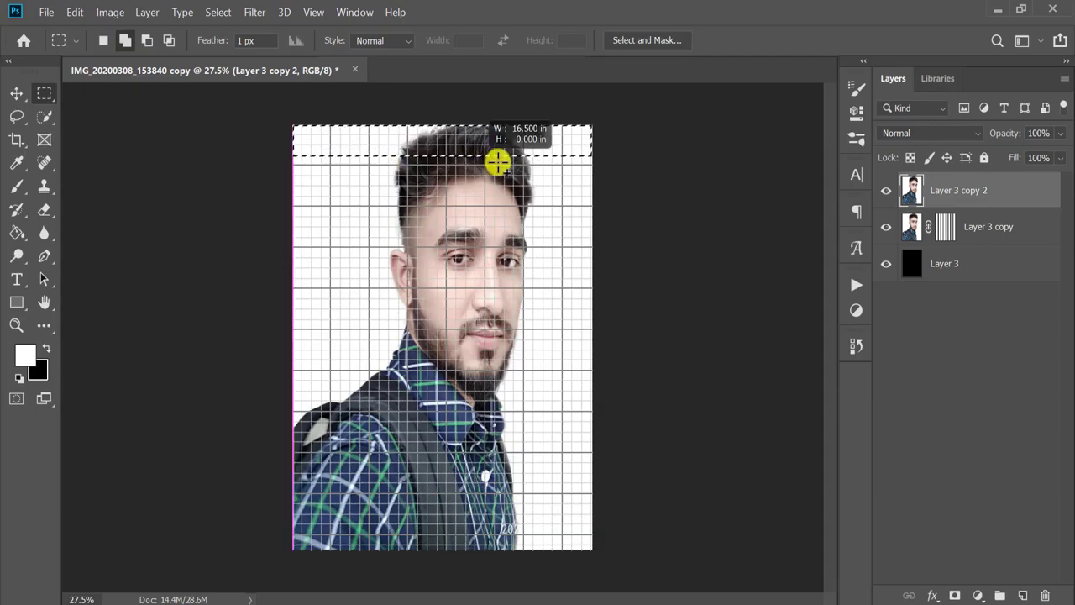
mouse_move(498, 163)
mouse_down()
mouse_move(599, 170)
mouse_move(588, 168)
mouse_up()
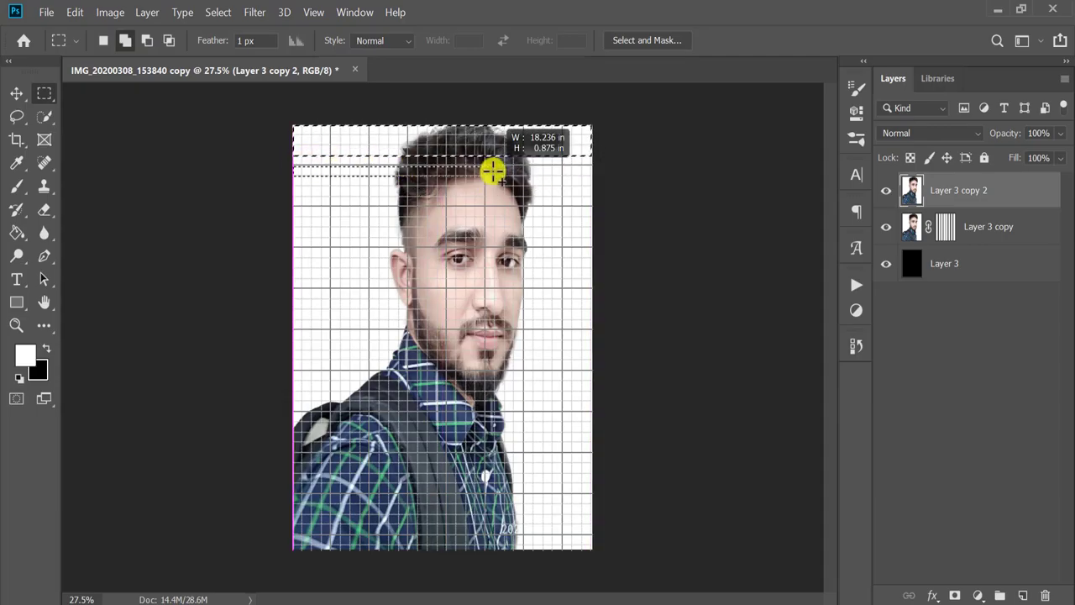
drag(493, 171, 635, 195)
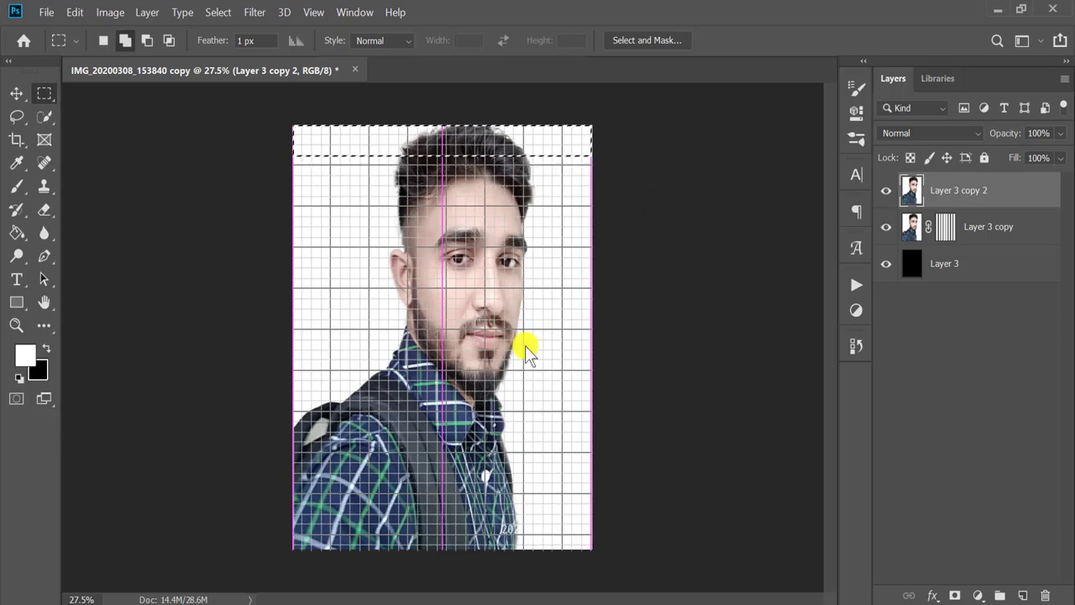
drag(287, 165, 598, 196)
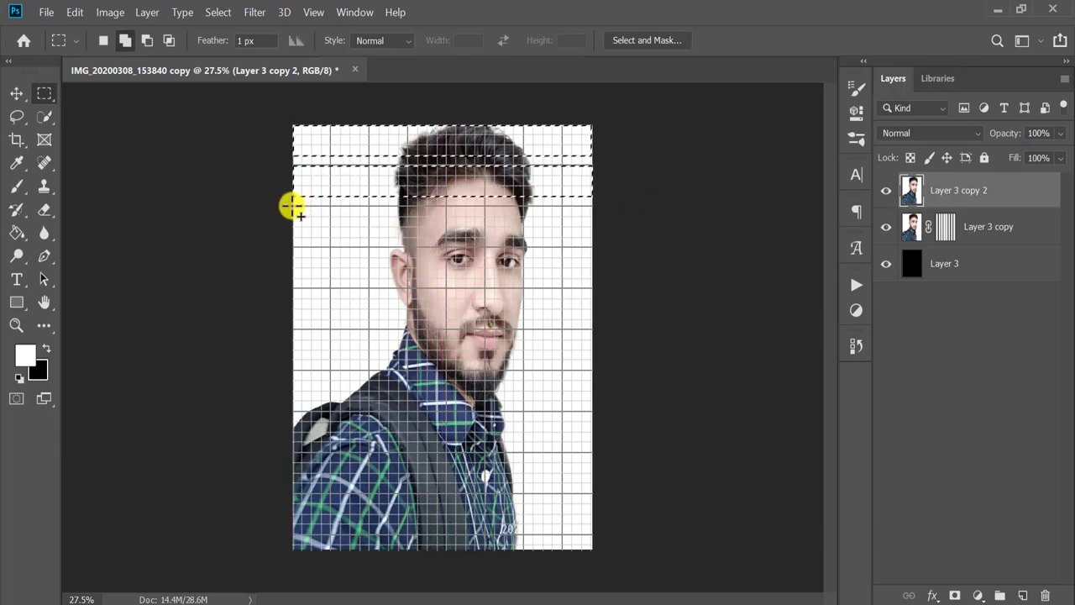
drag(290, 207, 627, 235)
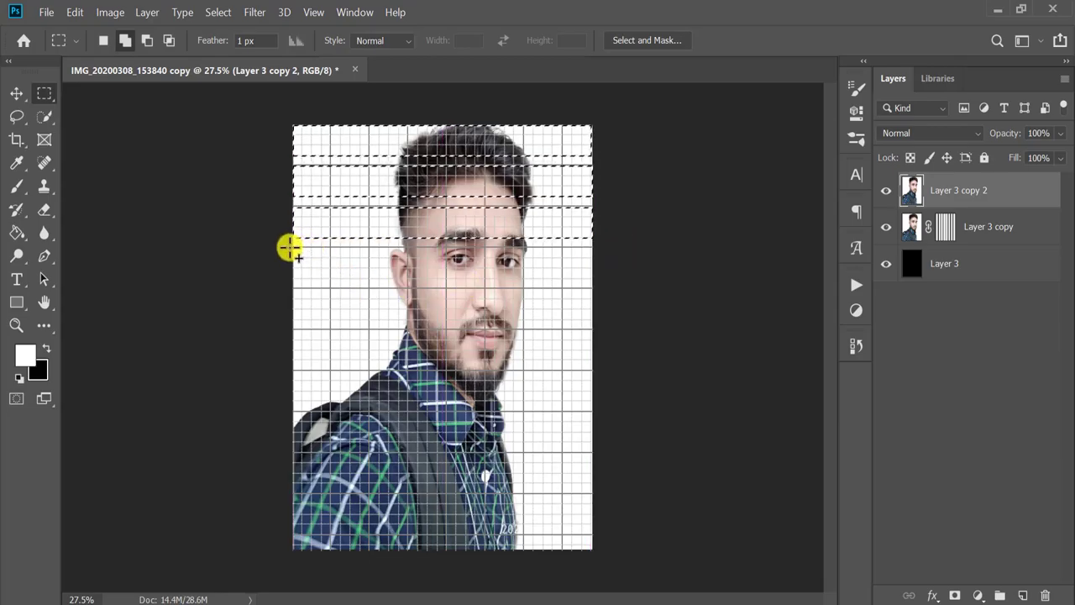
mouse_move(289, 245)
mouse_down()
mouse_move(583, 259)
mouse_move(593, 278)
mouse_move(393, 332)
mouse_up()
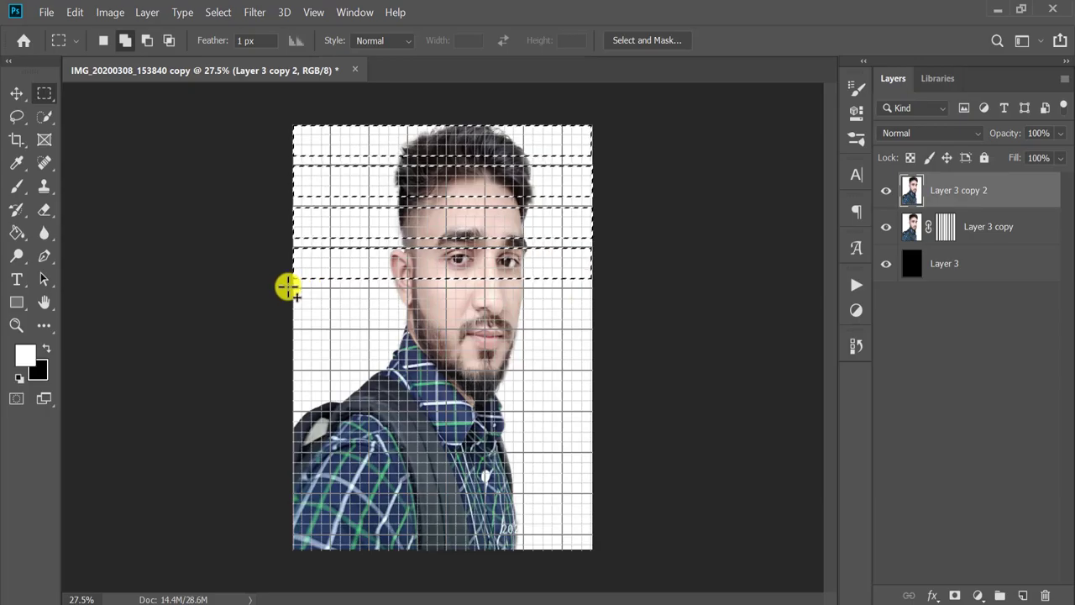
Step: Add alternating horizontal strips from below the eyes down to the portrait's bottom edge
mouse_move(288, 287)
mouse_down()
mouse_move(597, 305)
mouse_move(602, 315)
mouse_up()
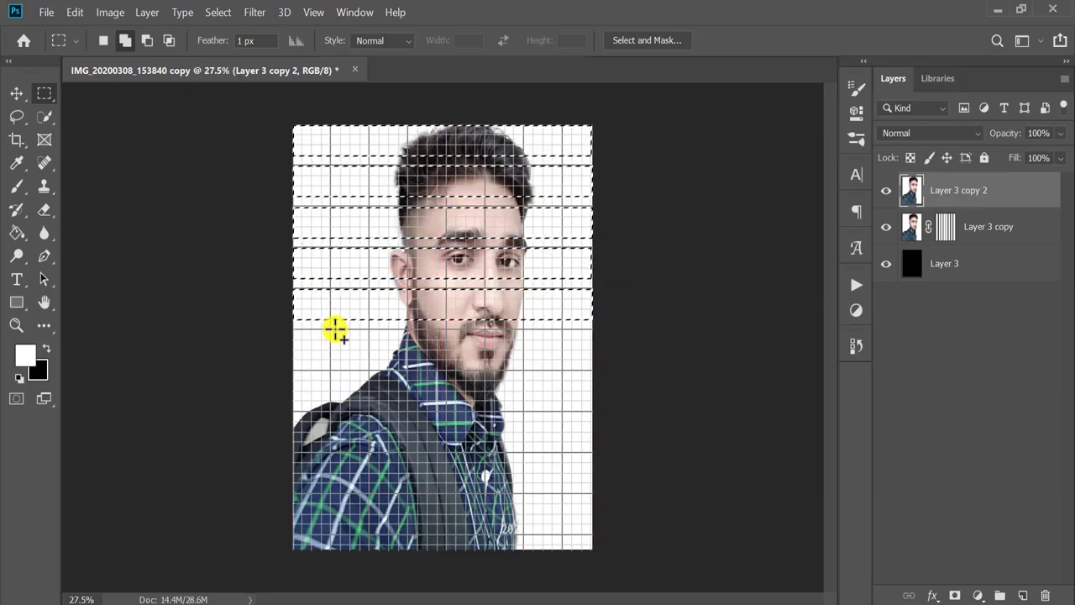
mouse_move(290, 329)
mouse_down()
mouse_move(550, 338)
mouse_move(585, 345)
mouse_move(599, 362)
mouse_up()
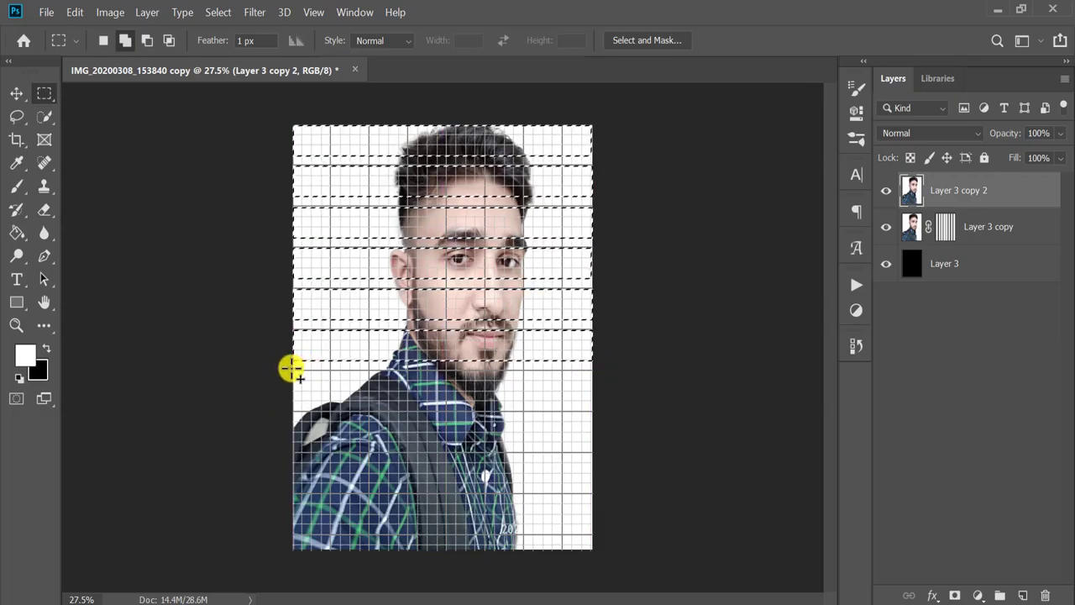
mouse_move(291, 368)
mouse_down()
mouse_move(619, 379)
mouse_move(619, 403)
mouse_up()
mouse_move(289, 410)
mouse_down()
mouse_move(576, 427)
mouse_move(595, 449)
mouse_up()
mouse_move(288, 449)
mouse_down()
mouse_move(583, 463)
mouse_move(593, 482)
mouse_up()
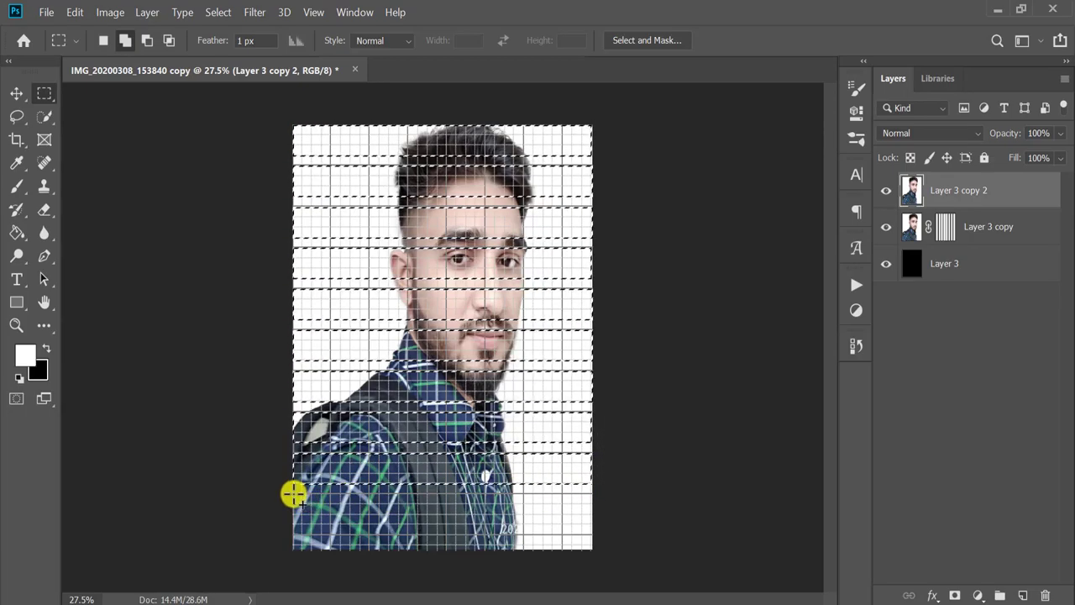
mouse_move(292, 495)
mouse_down()
mouse_move(588, 495)
mouse_move(593, 522)
mouse_up()
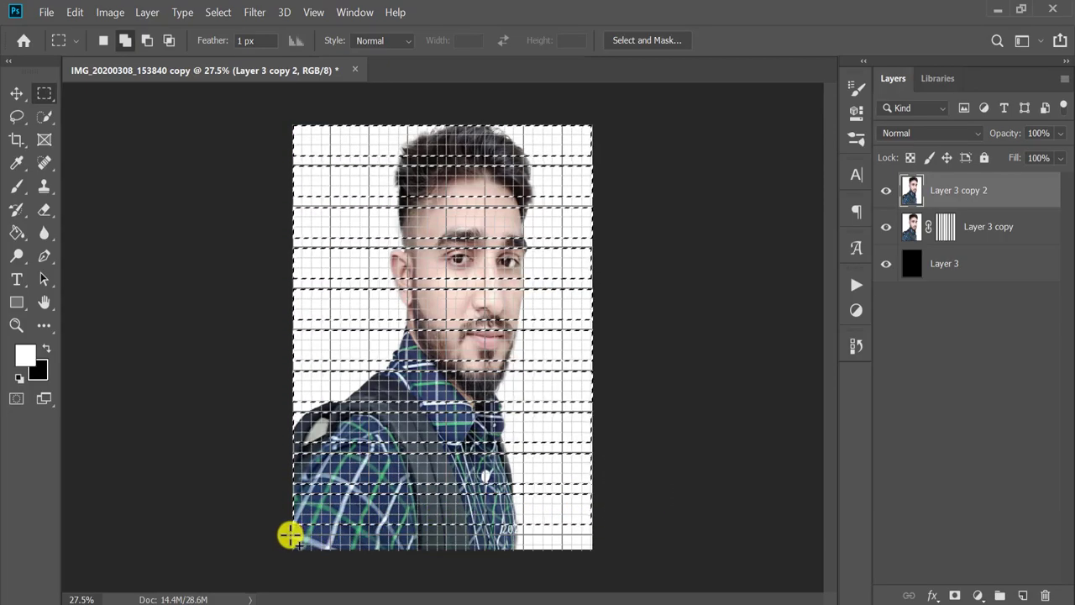
mouse_move(295, 533)
mouse_down()
mouse_move(611, 547)
mouse_move(611, 568)
mouse_up()
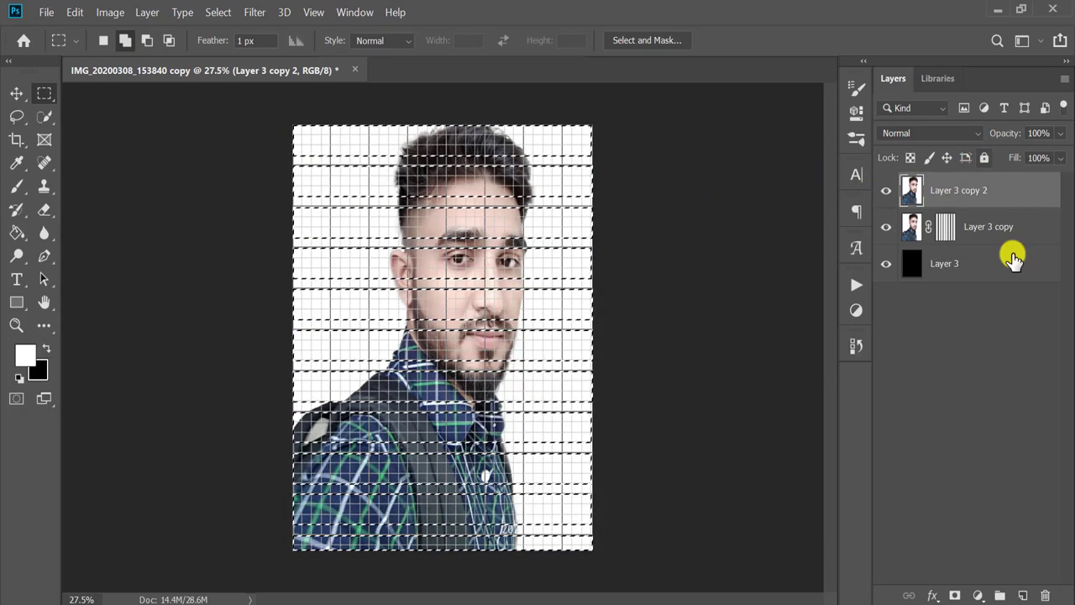
Step: Mask Layer 3 copy 2 to the horizontal strips, intersect both masks, and enter Quick Mask
click(958, 594)
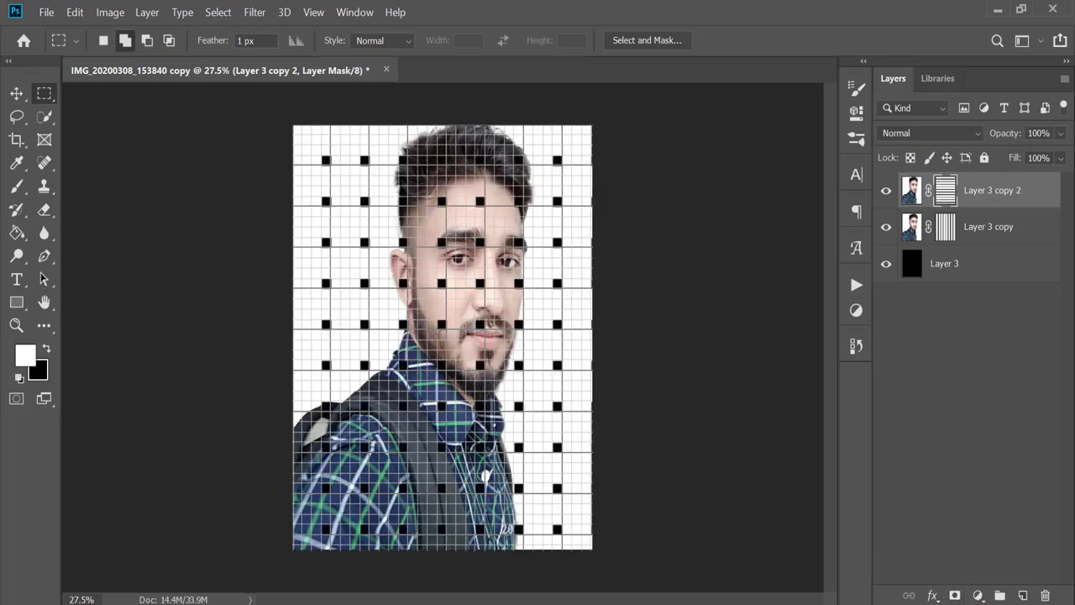
click(1011, 237)
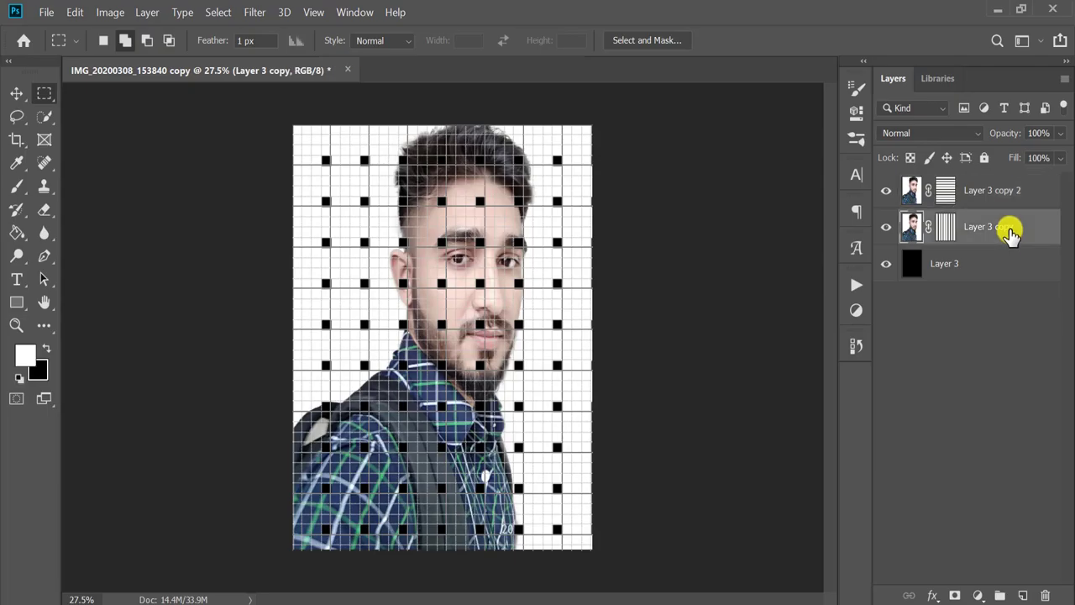
ctrl+click(943, 227)
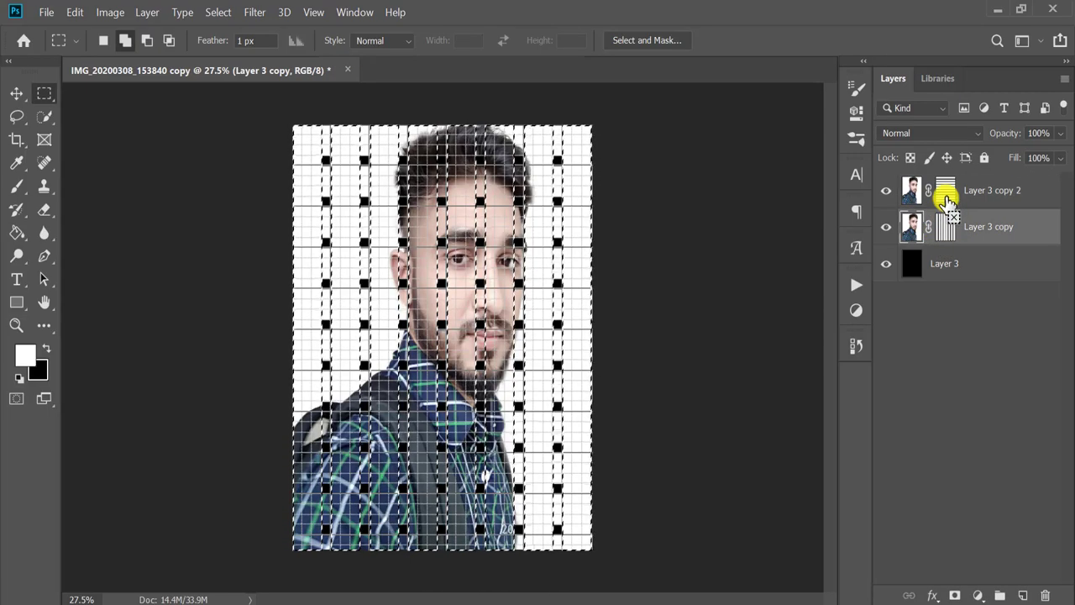
ctrl+alt+shift+click(946, 202)
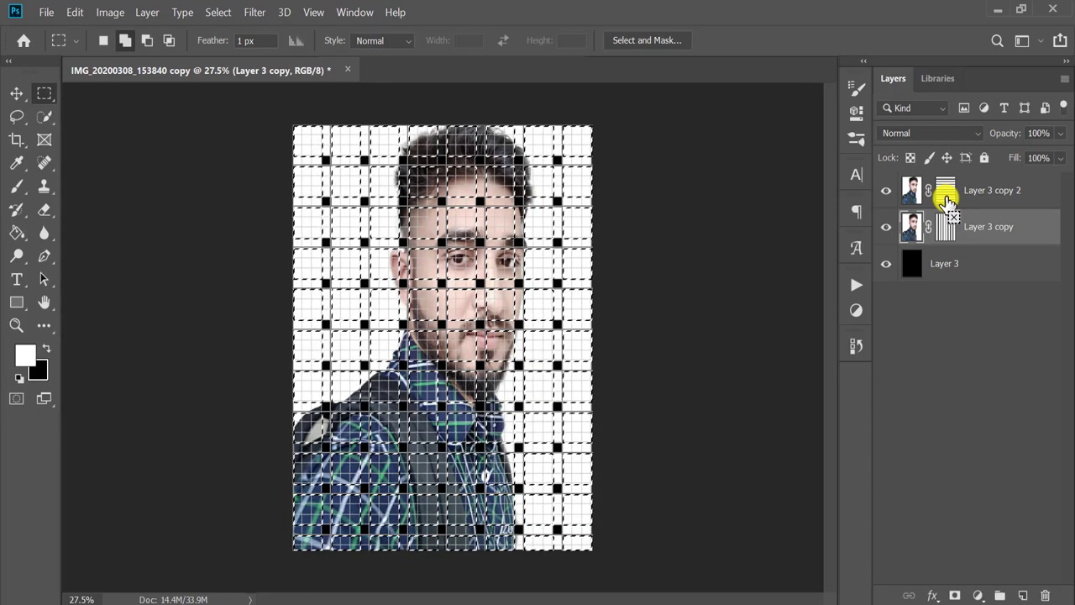
key(q)
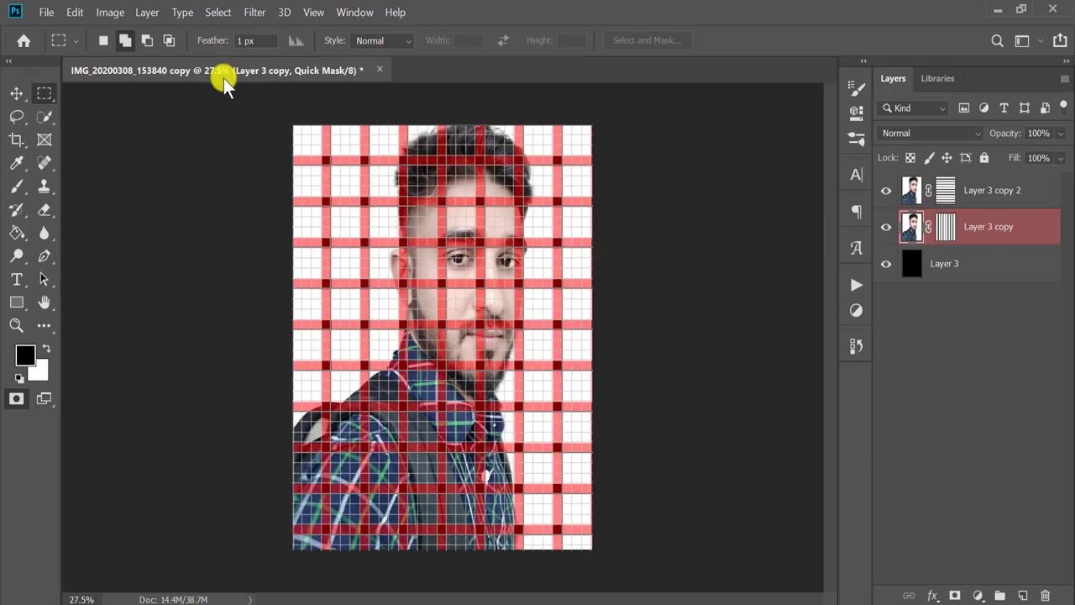
Step: With the Paint Bucket, fill alternating cells in the top two rows of the quick mask
click(17, 232)
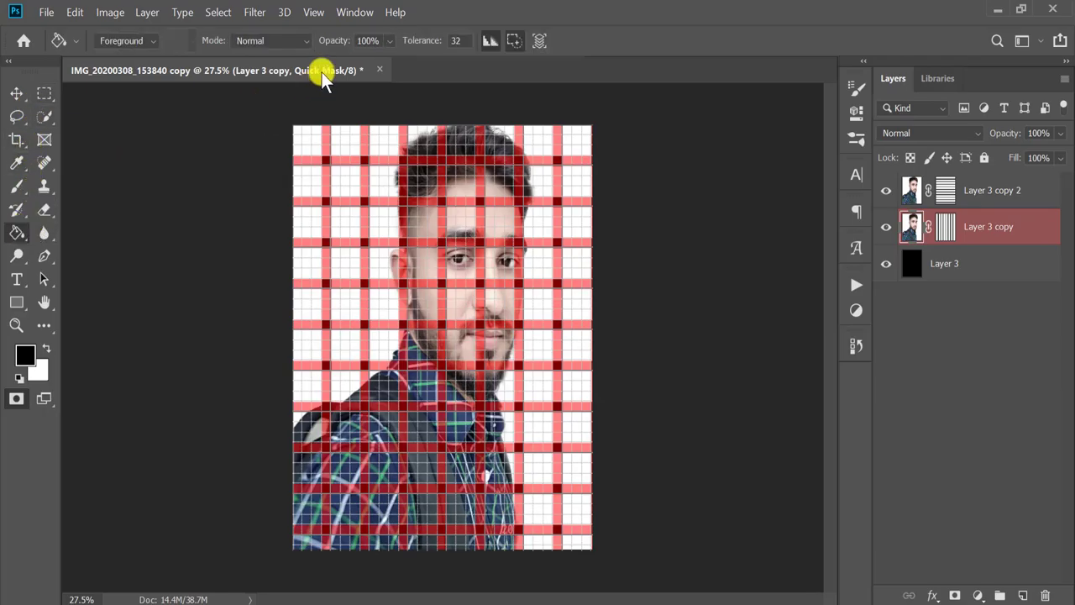
click(323, 149)
click(384, 149)
click(462, 141)
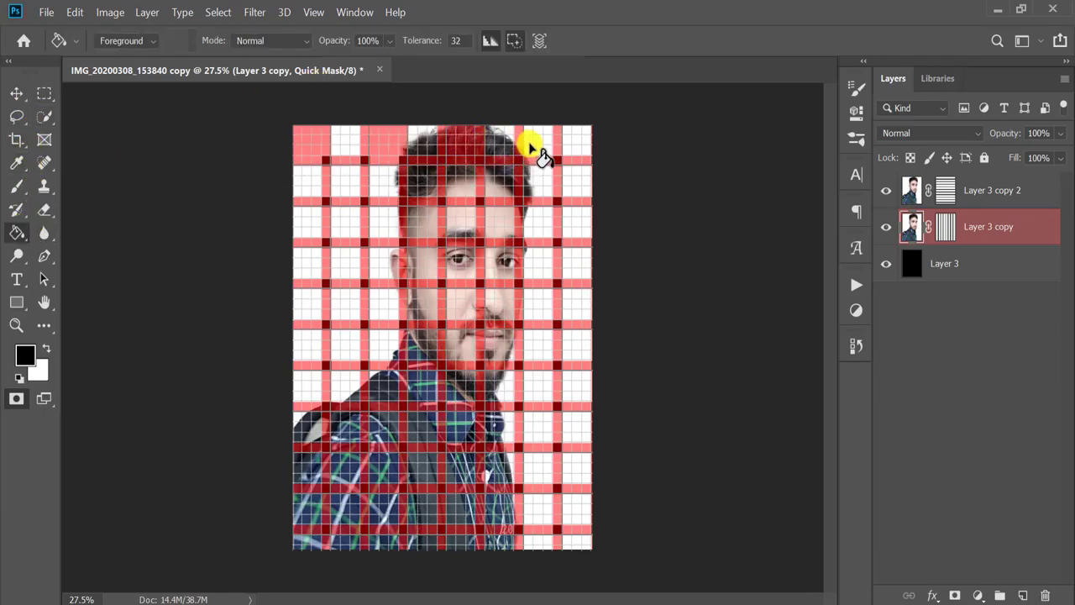
click(539, 148)
click(584, 139)
click(341, 189)
click(432, 175)
click(463, 179)
click(496, 178)
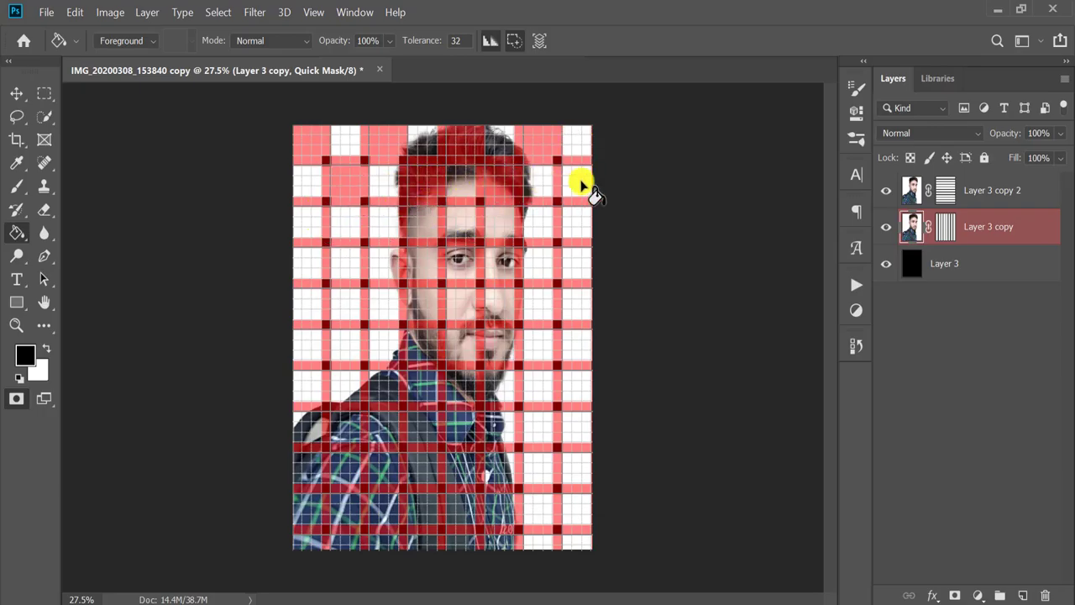
click(581, 183)
Step: Fill alternating cells in the rows across the face, down to the neck and collar
click(322, 228)
click(384, 224)
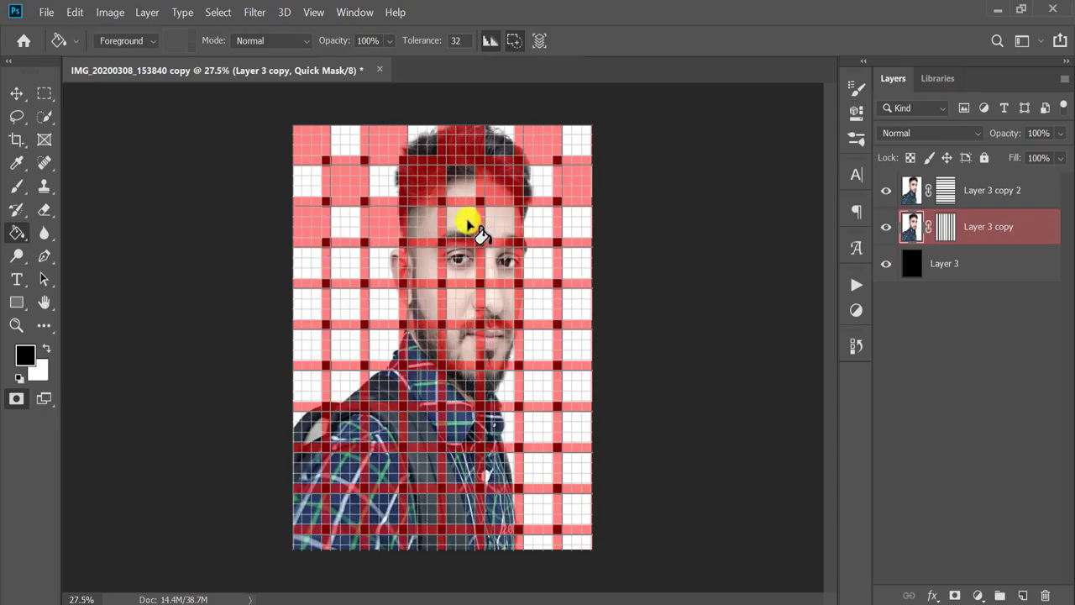
click(473, 228)
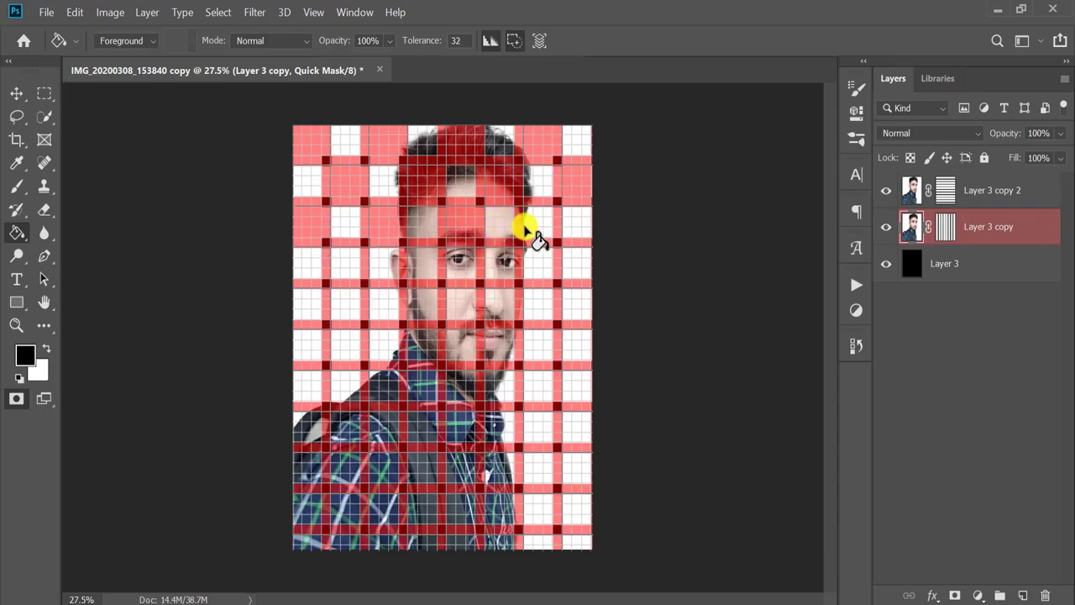
click(356, 266)
click(385, 265)
click(422, 267)
click(480, 269)
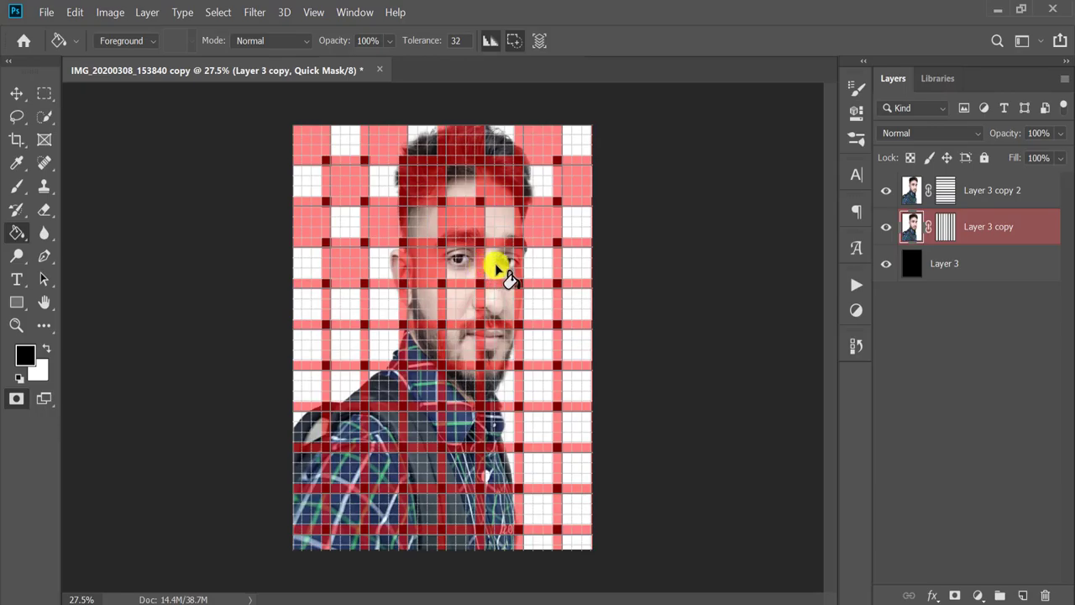
click(497, 269)
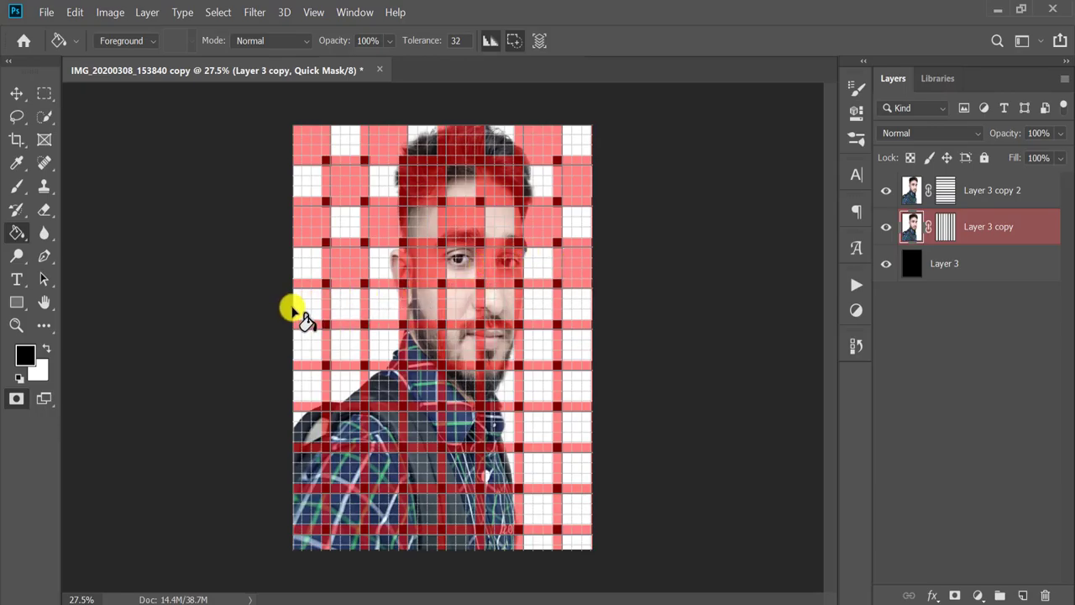
click(430, 309)
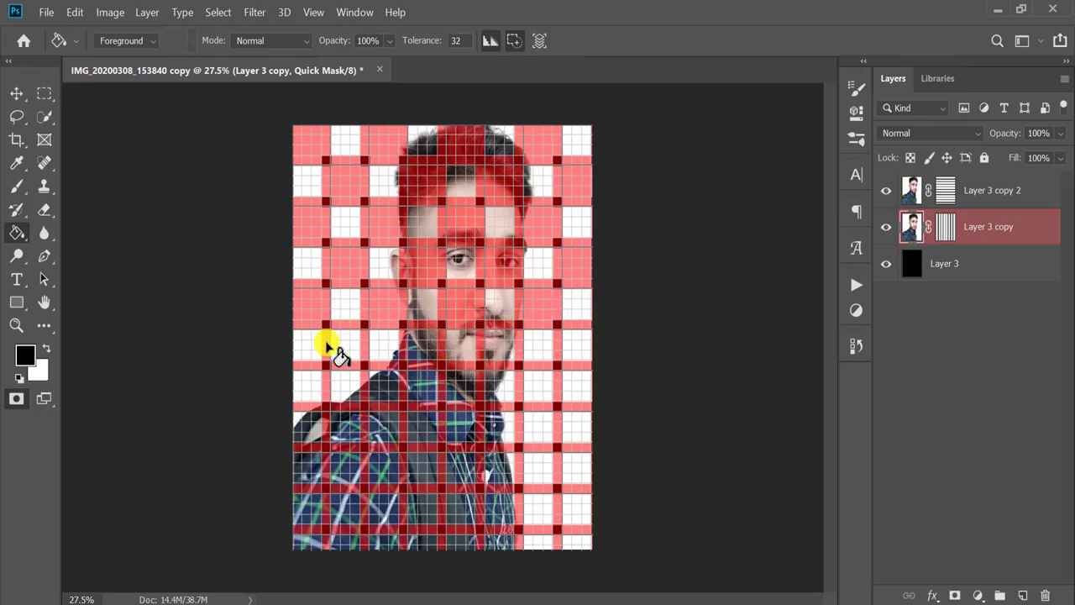
click(430, 348)
click(509, 351)
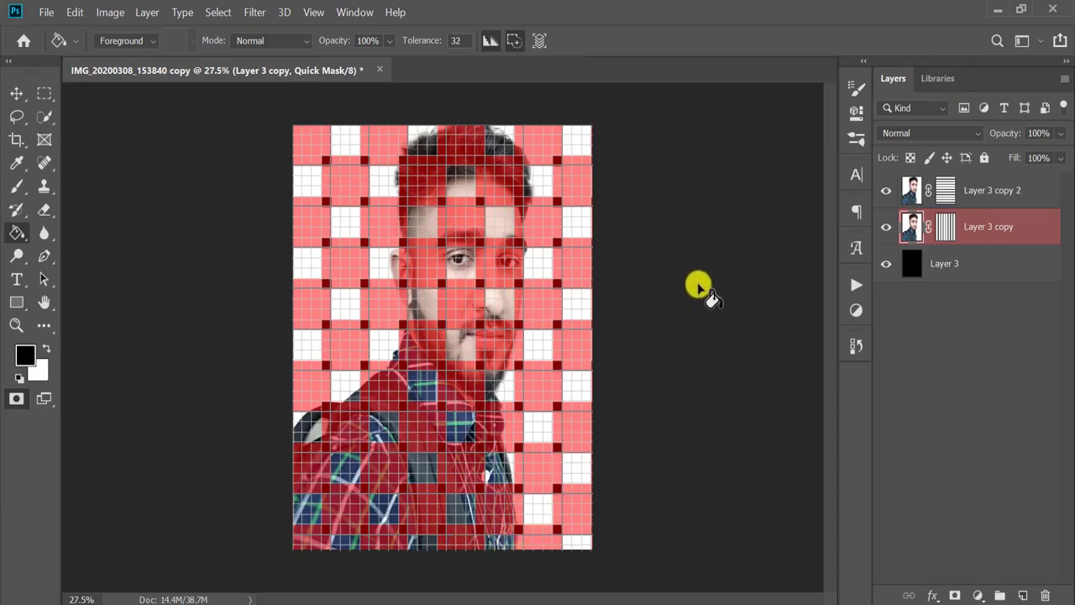
Step: Copy the checker cells to a new Layer 4, then intersect both strip masks as a quick mask again
key(q)
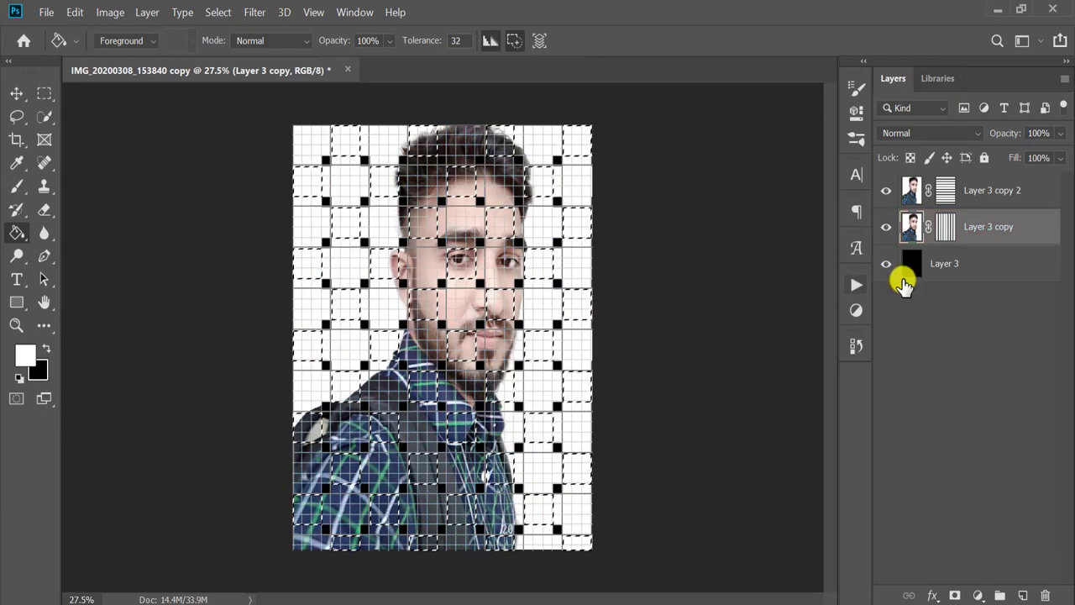
key(ctrl+j)
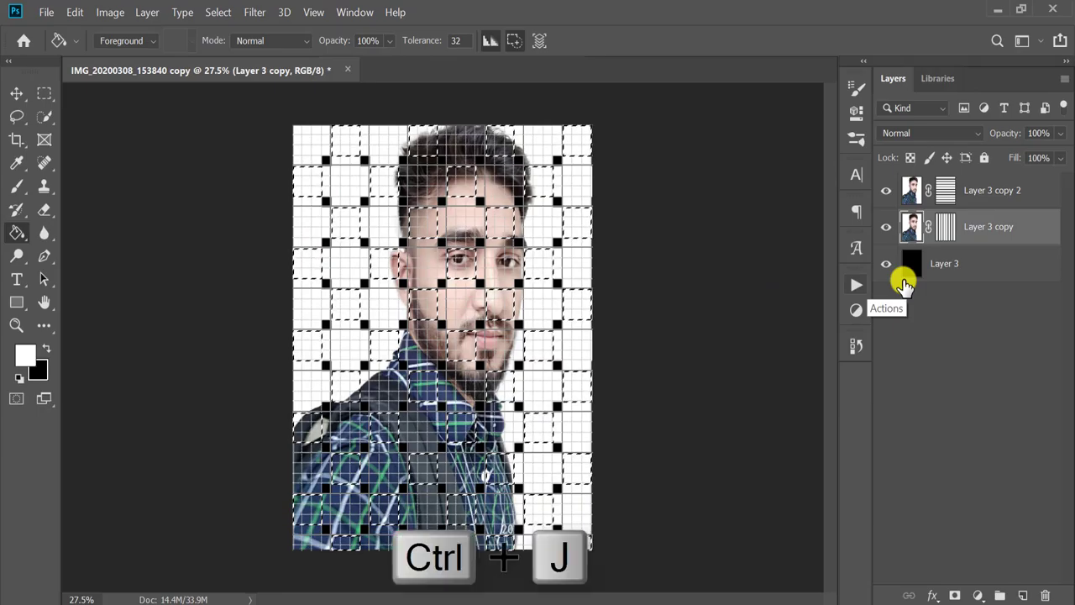
click(997, 193)
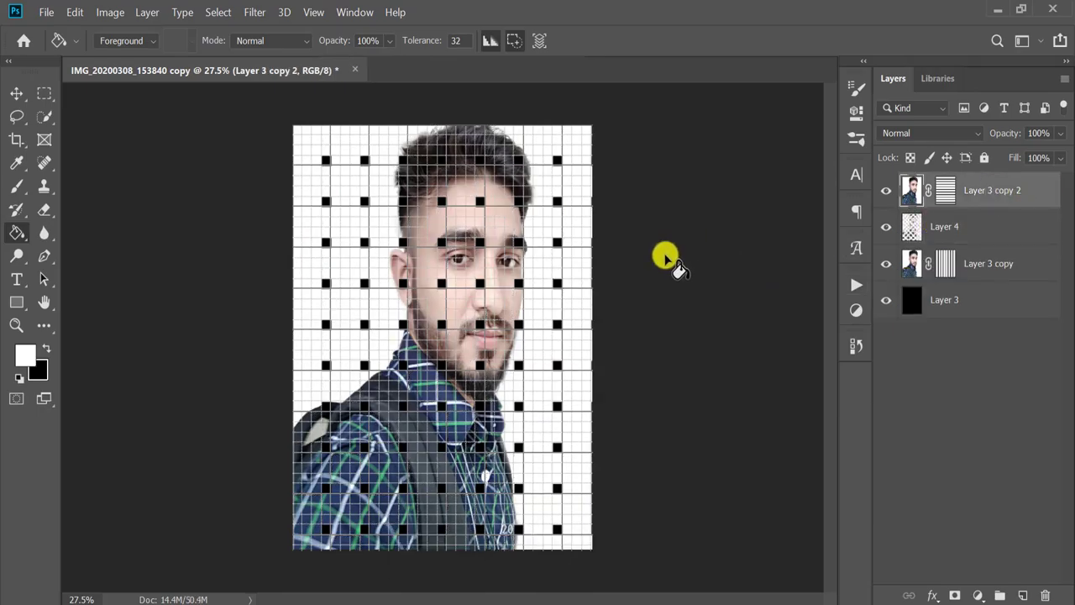
click(945, 265)
ctrl+click(946, 269)
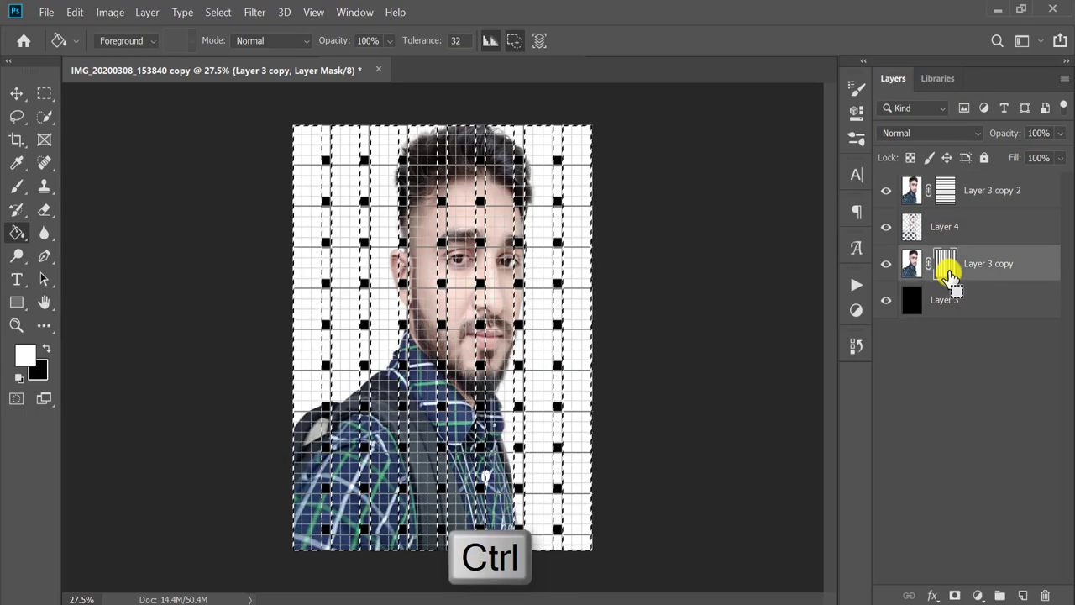
ctrl+alt+shift+click(945, 191)
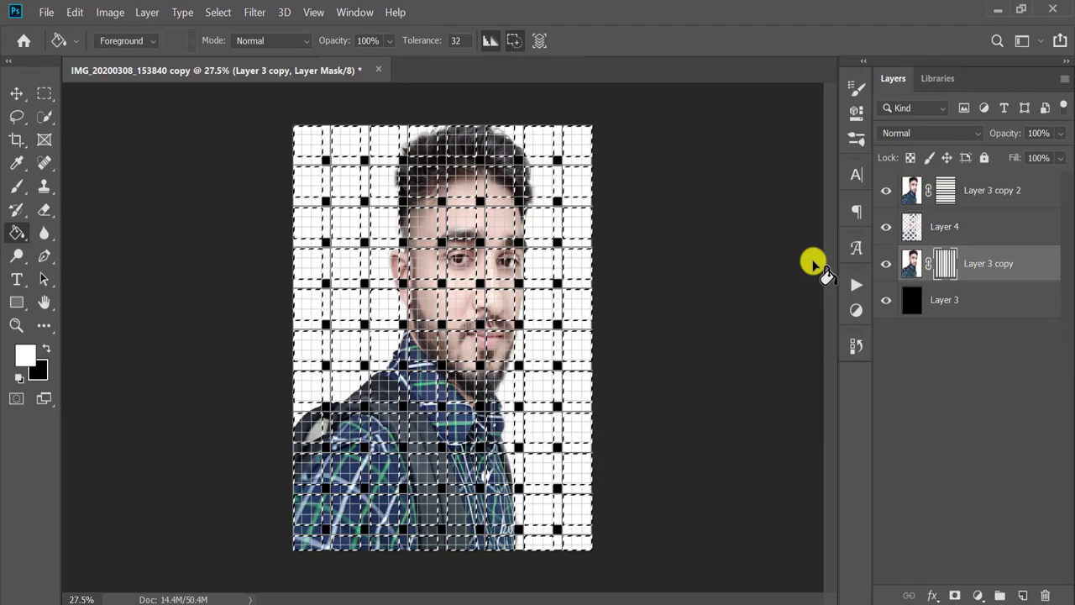
key(q)
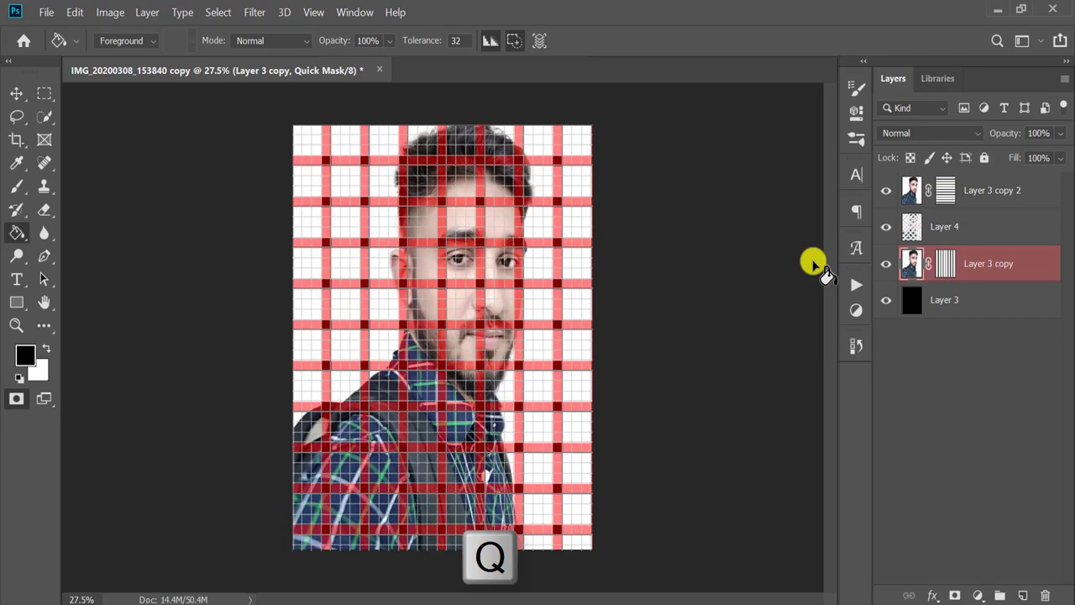
Step: Fill the opposite alternating quick-mask cells from the top rows down to the mouth row
click(1006, 195)
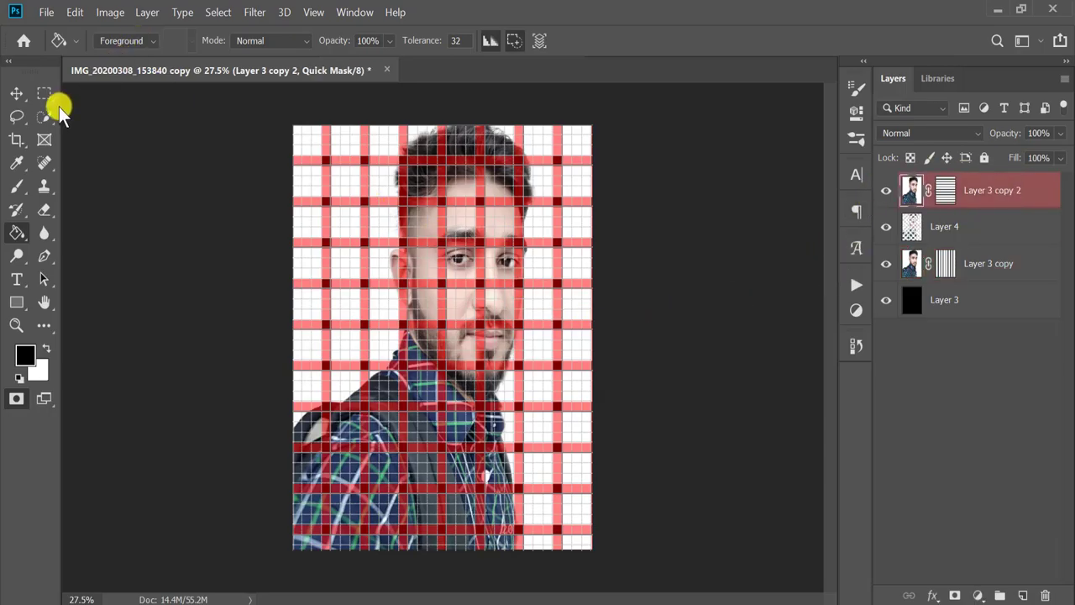
click(344, 143)
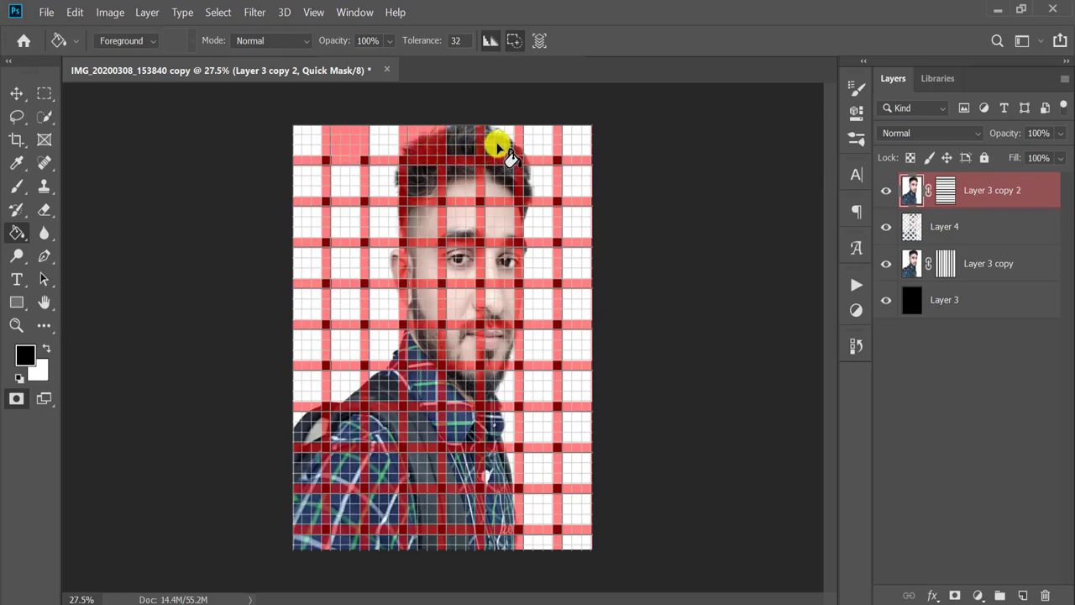
click(538, 141)
click(576, 142)
click(306, 186)
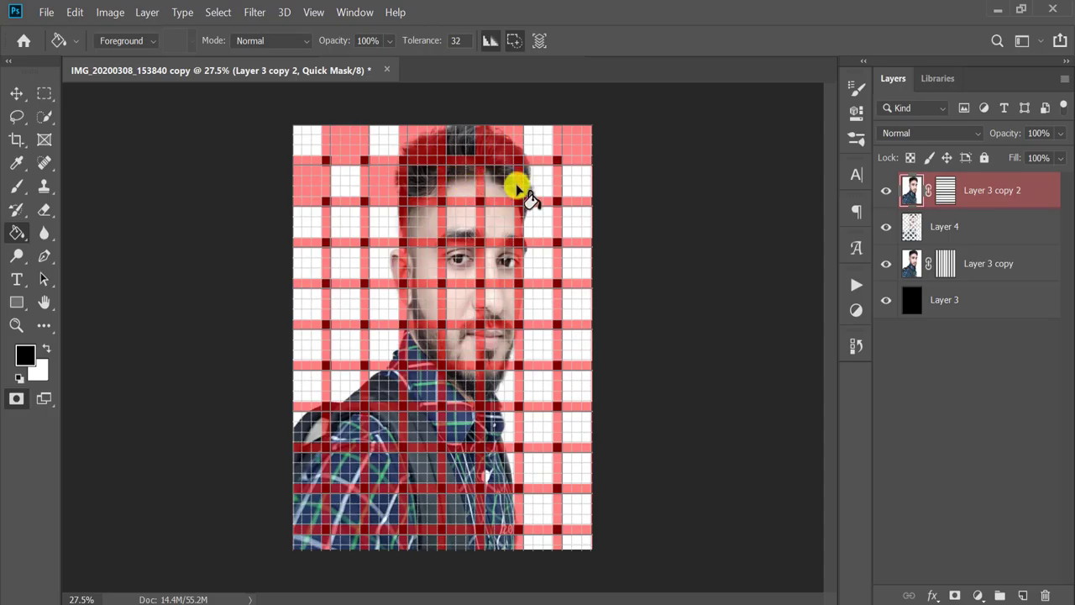
click(538, 188)
click(352, 229)
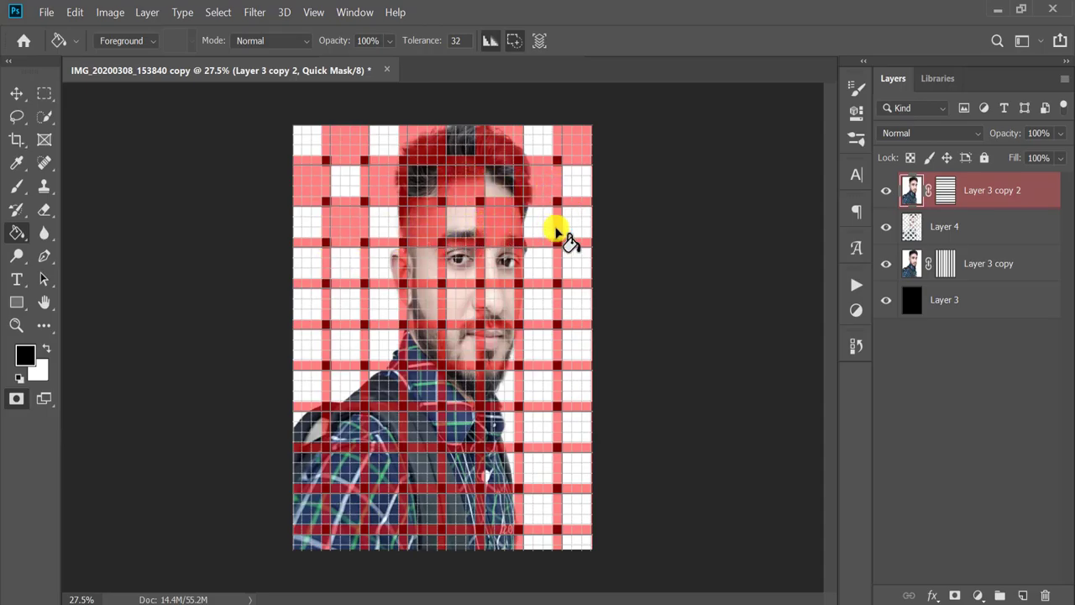
click(455, 274)
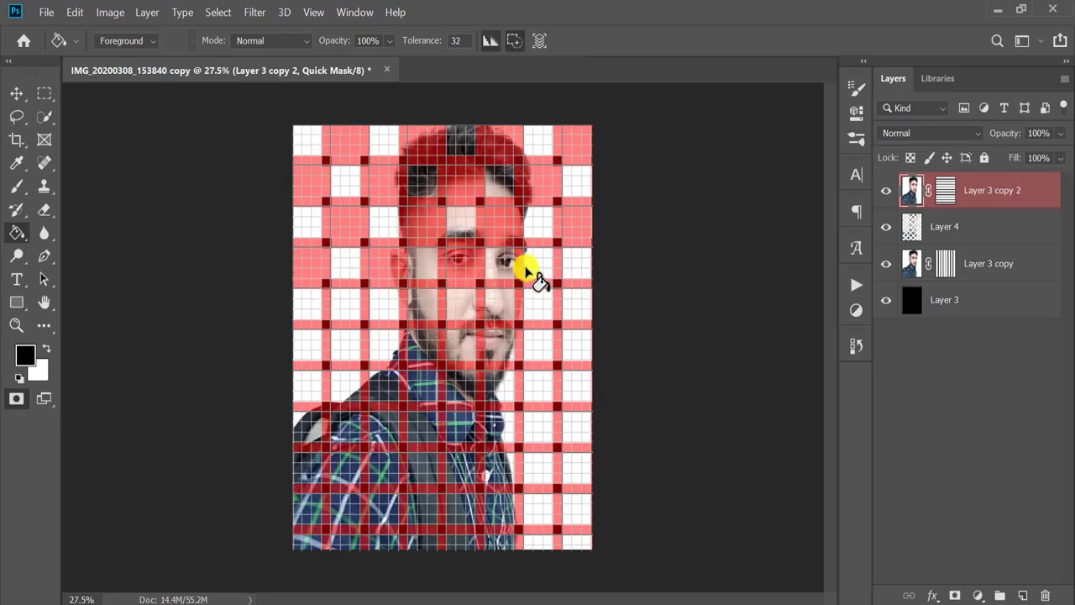
click(347, 304)
click(499, 307)
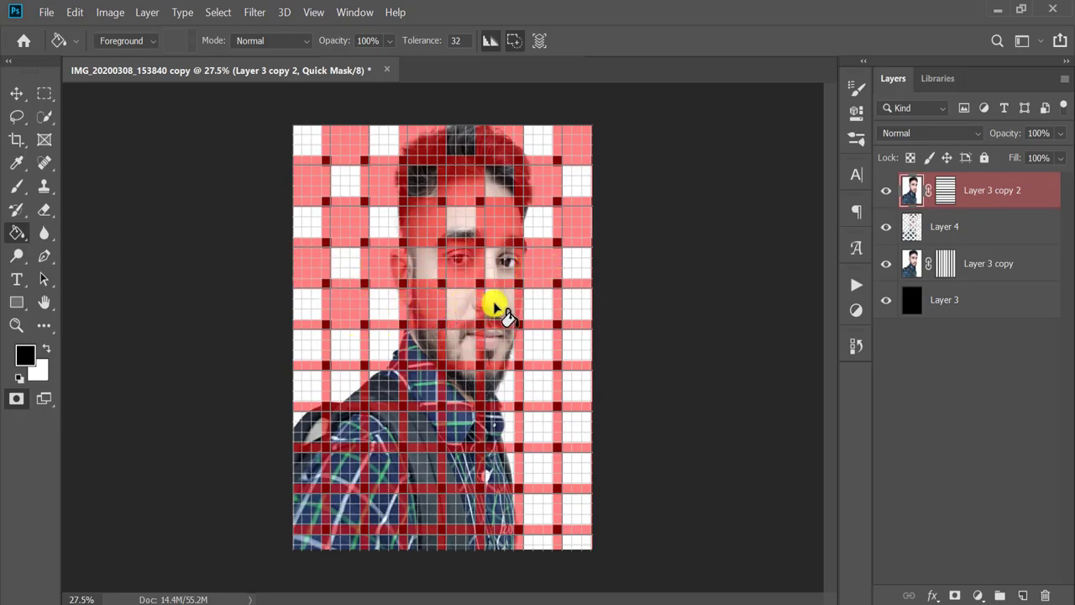
click(580, 308)
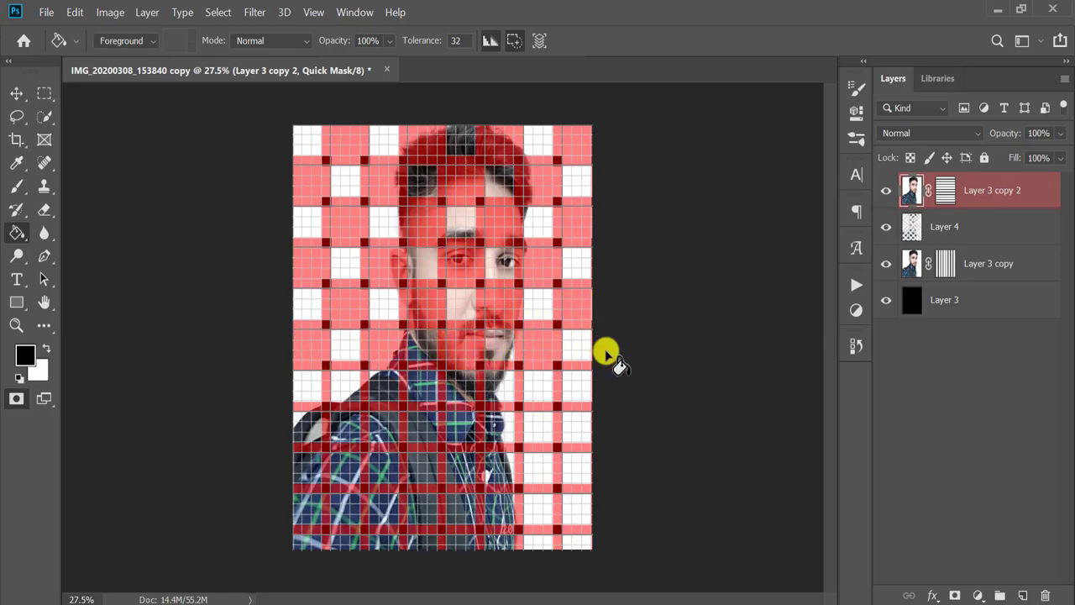
Step: Fill alternating cells from the chin row to the bottom, then copy the selection to a new Layer 5
click(340, 394)
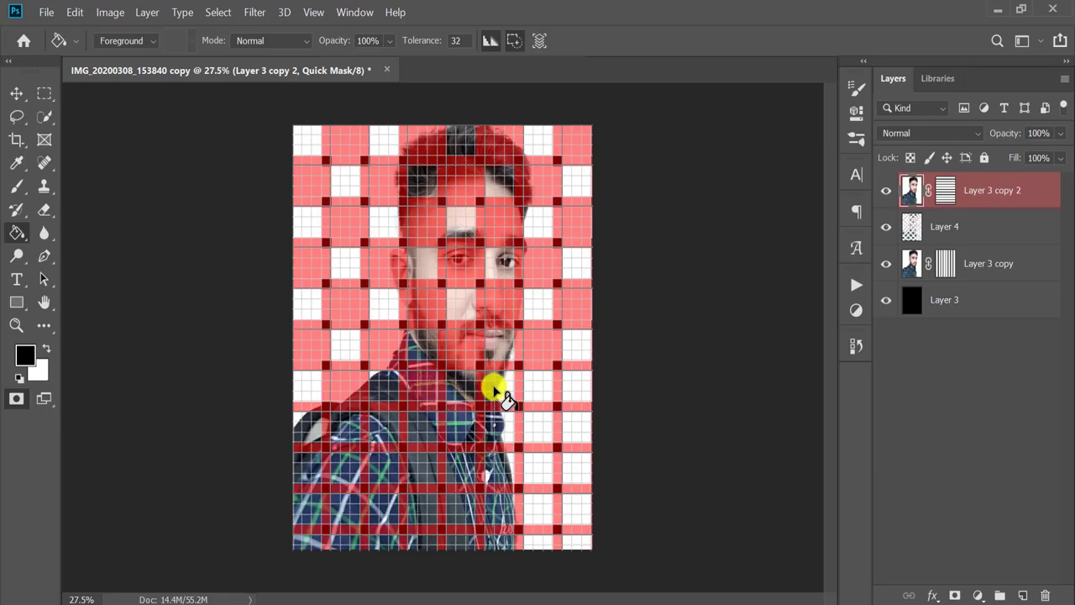
click(298, 441)
click(377, 439)
click(473, 432)
click(508, 440)
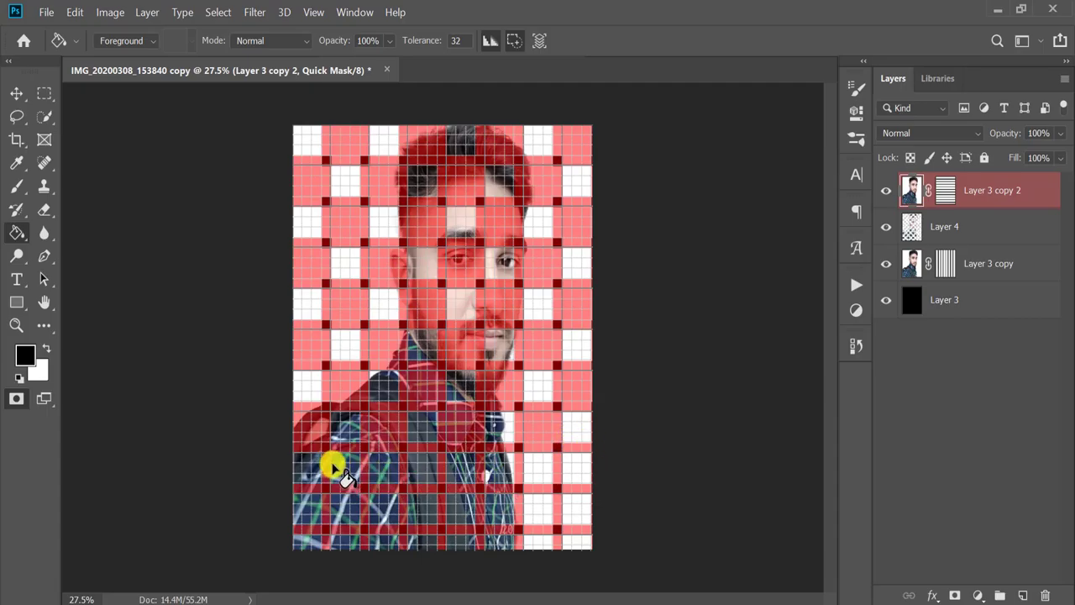
click(334, 468)
click(412, 464)
click(486, 472)
click(309, 515)
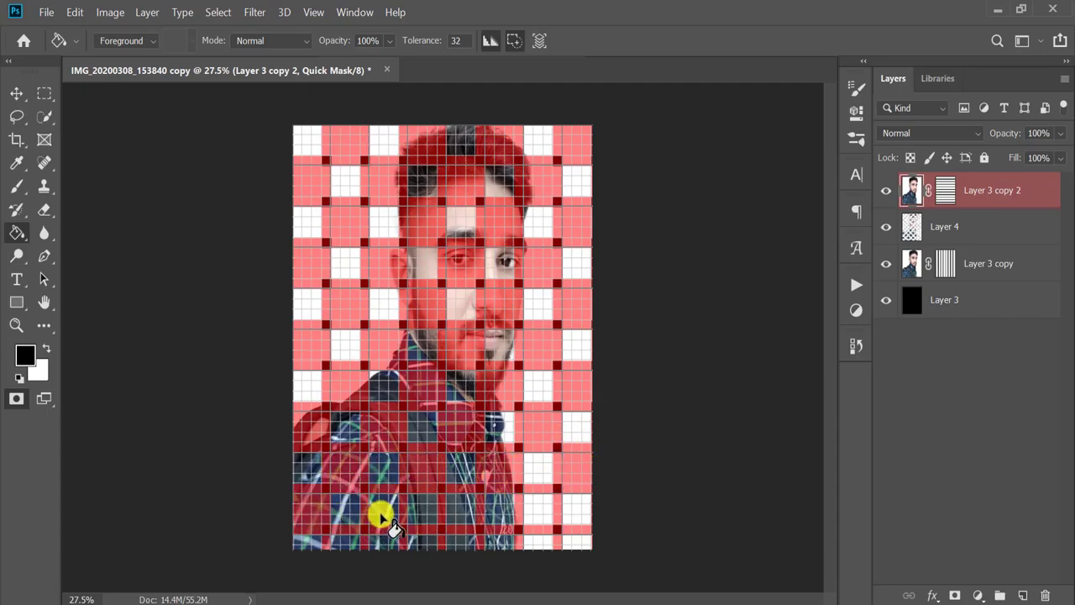
click(413, 512)
click(504, 514)
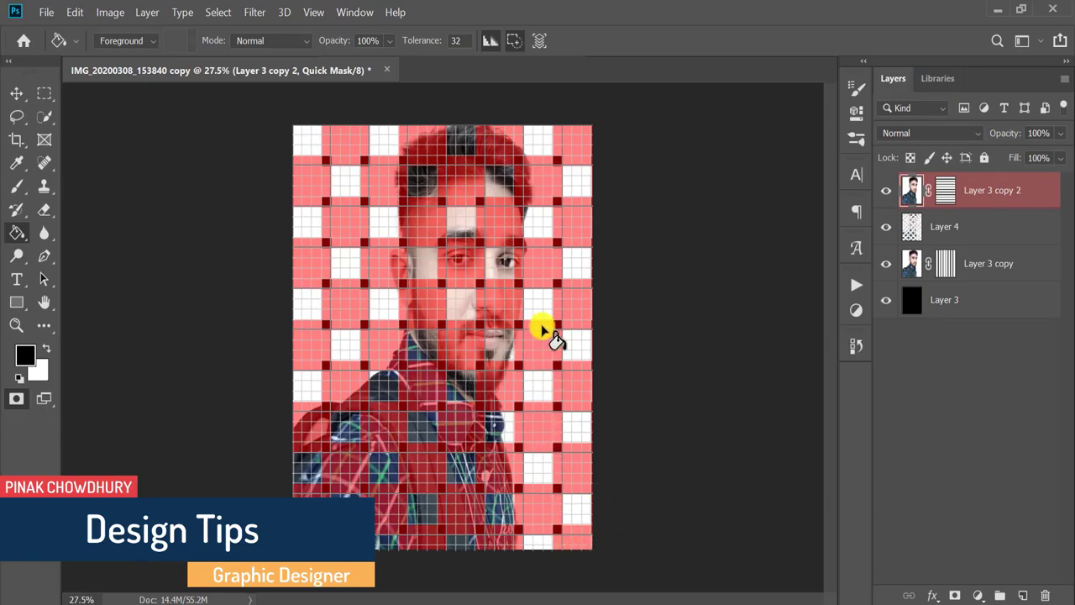
key(q)
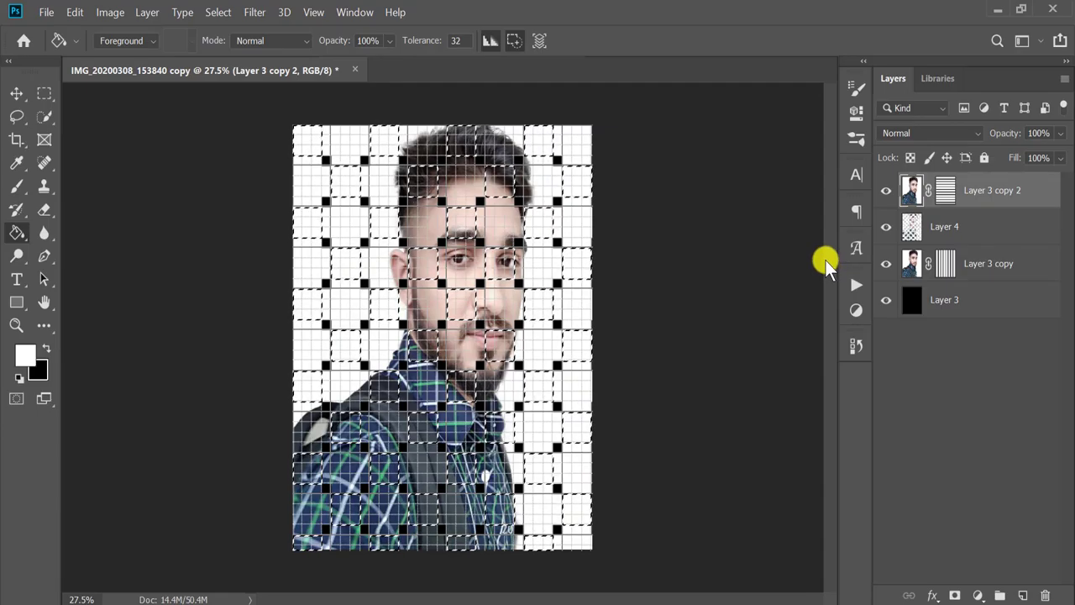
key(ctrl+j)
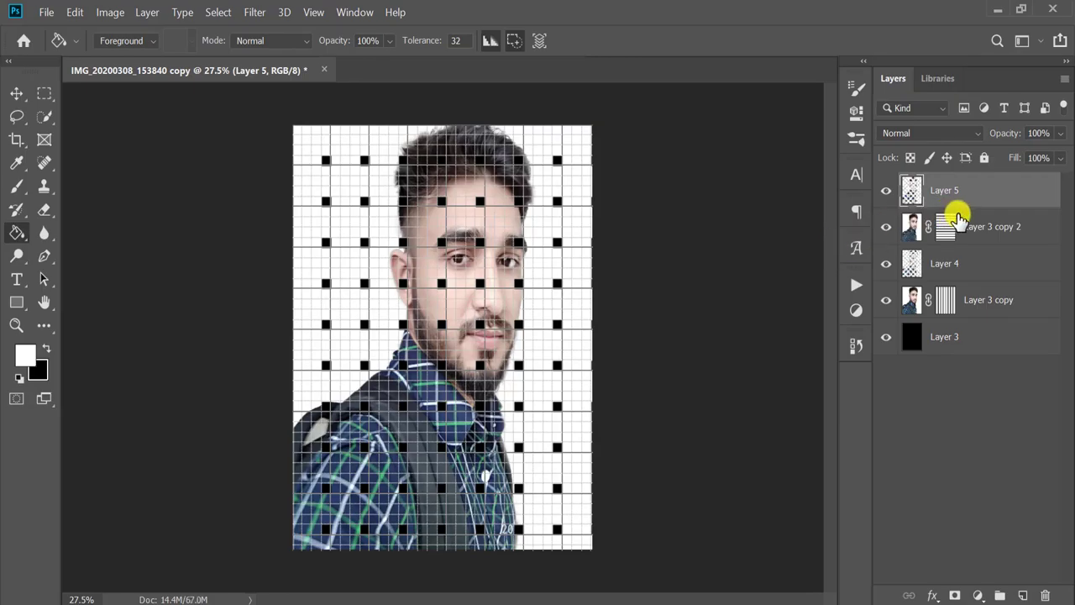
Step: Make Layer 5 a clipping mask on Layer 3 copy 2
right_click(979, 198)
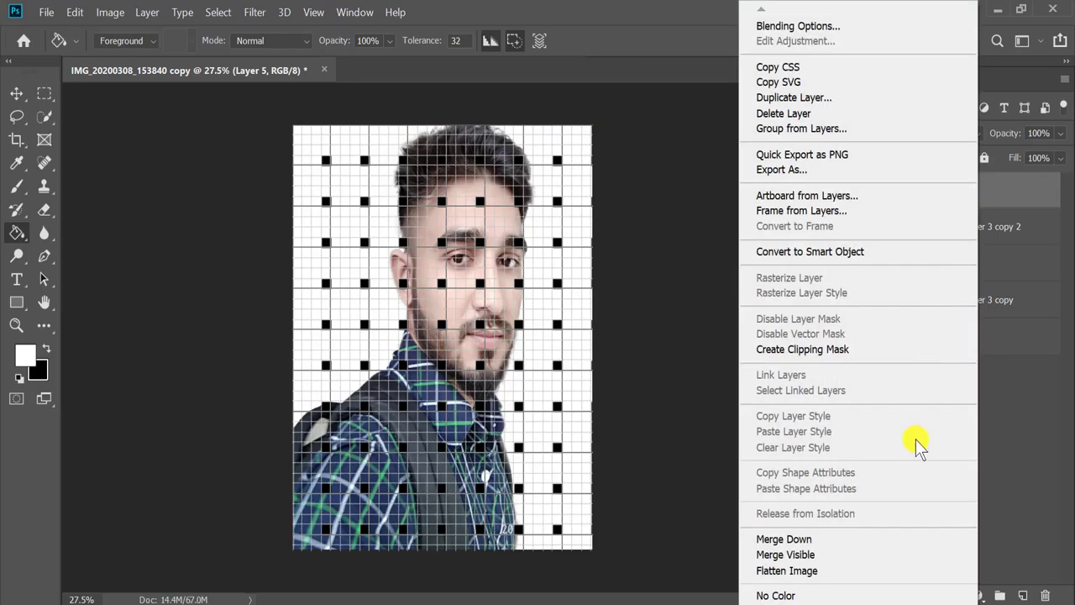
click(882, 348)
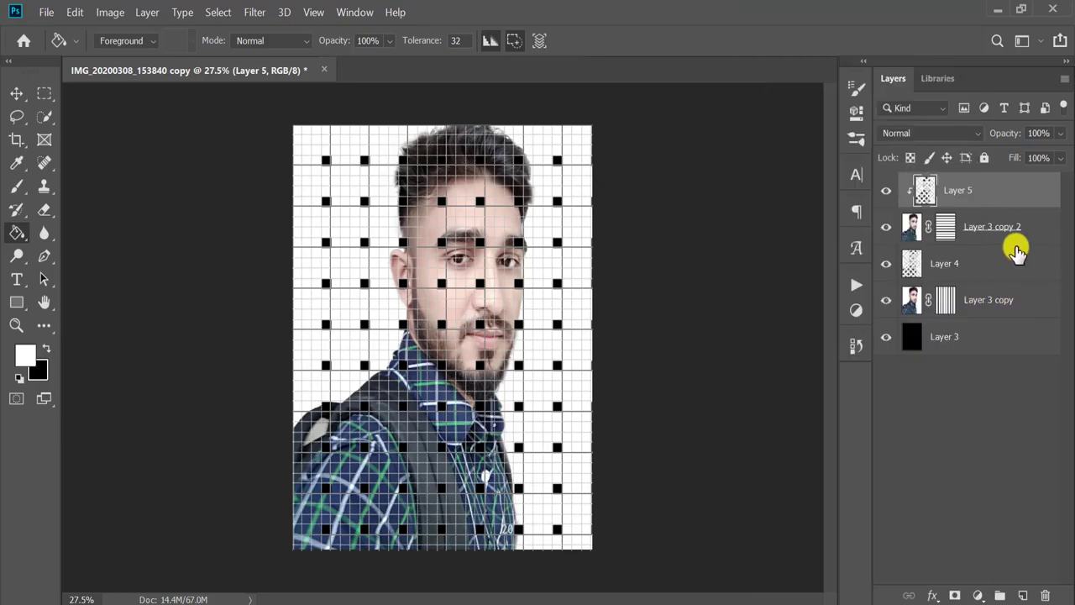
right_click(1000, 270)
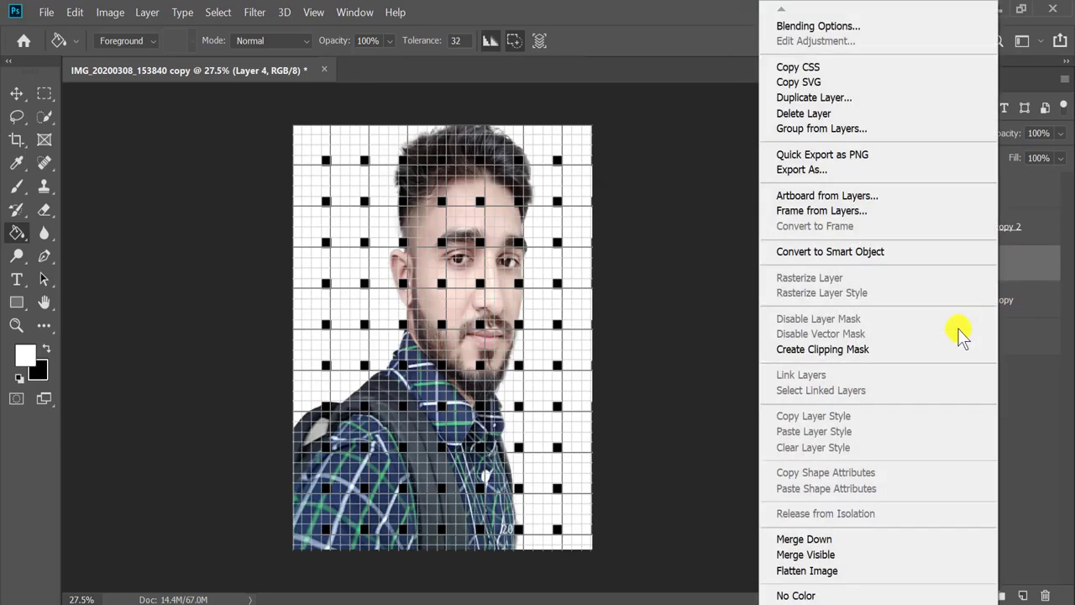
Step: Clip Layer 4 to Layer 3 copy and give it a Multiply Outer Glow (50%, size 40 px)
click(889, 353)
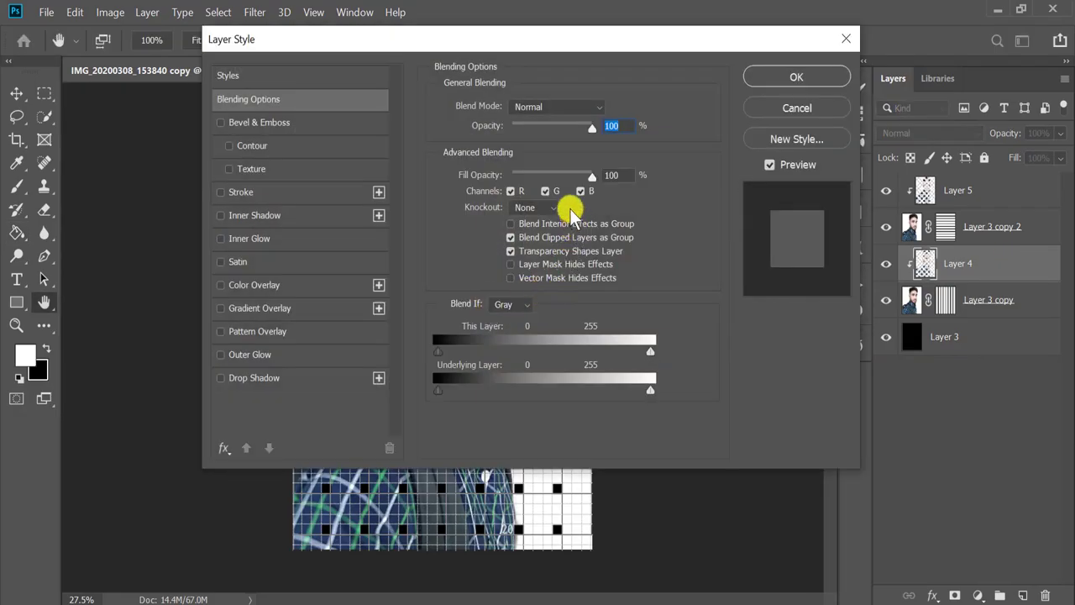
click(223, 354)
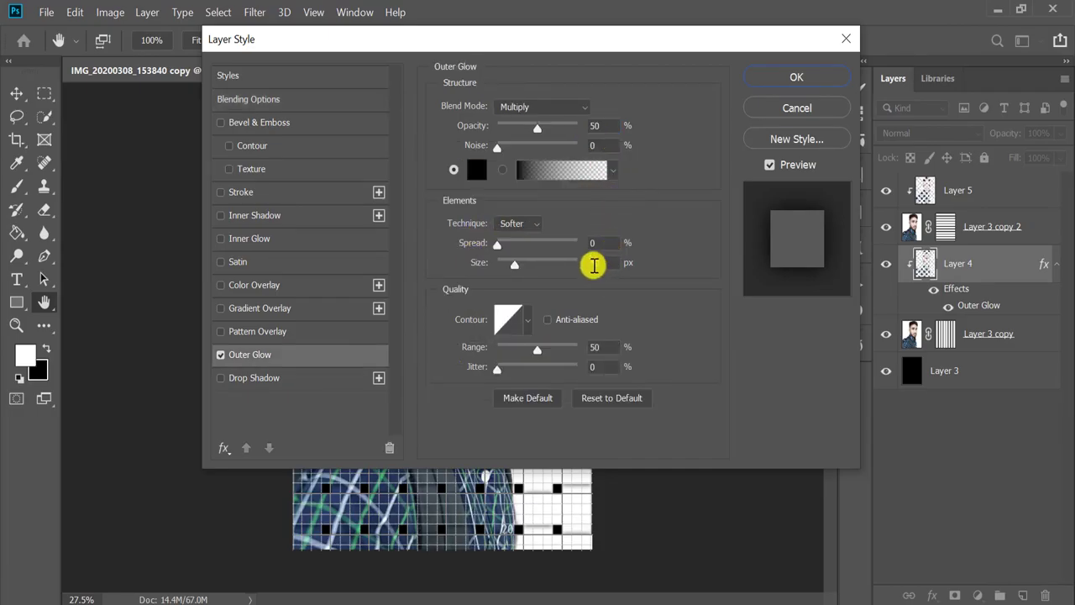
click(798, 77)
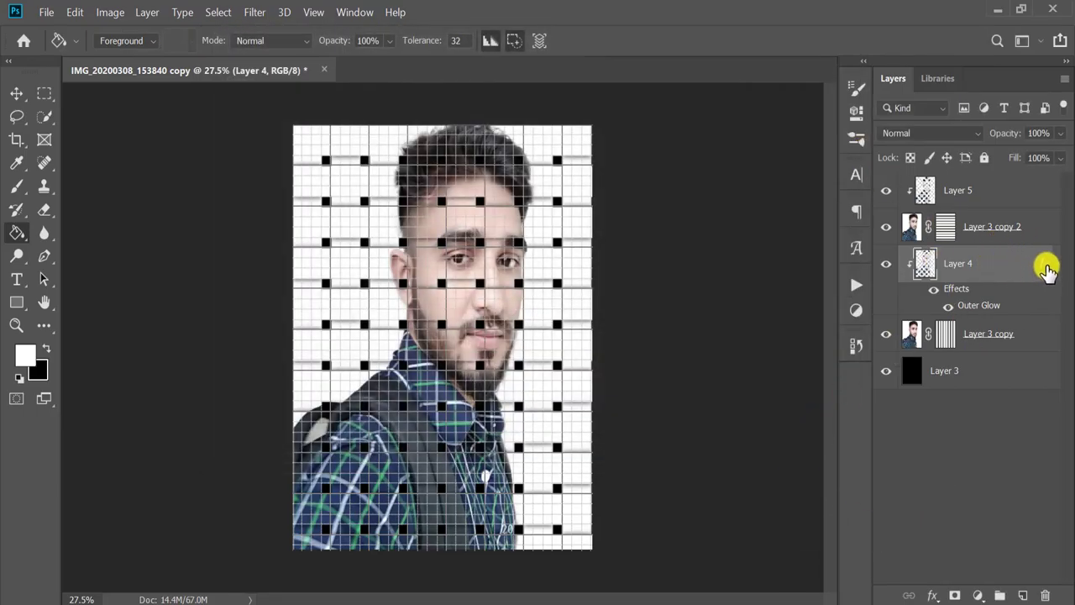
Step: Copy Layer 4's outer glow effect onto Layer 5 and collapse both layers' effect lists
mouse_move(974, 304)
mouse_down()
mouse_move(970, 210)
mouse_move(957, 218)
mouse_up()
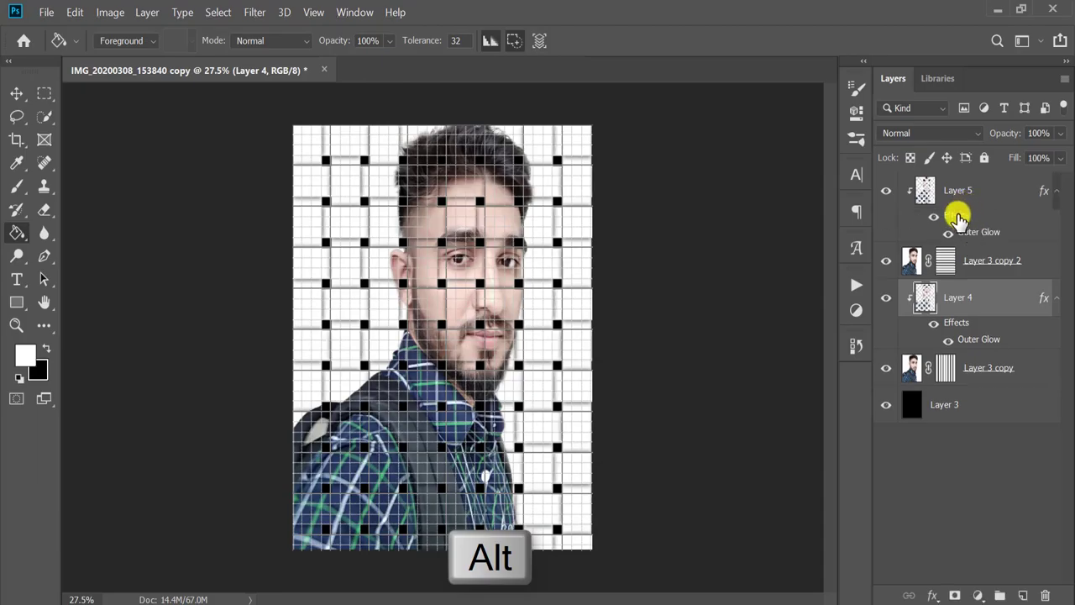
click(1057, 191)
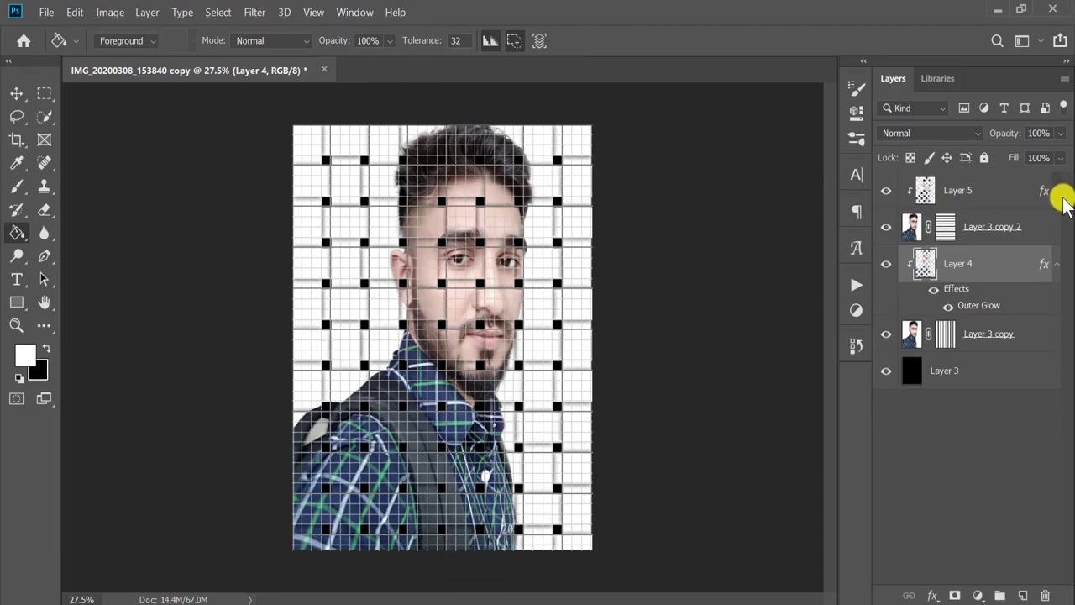
click(1056, 265)
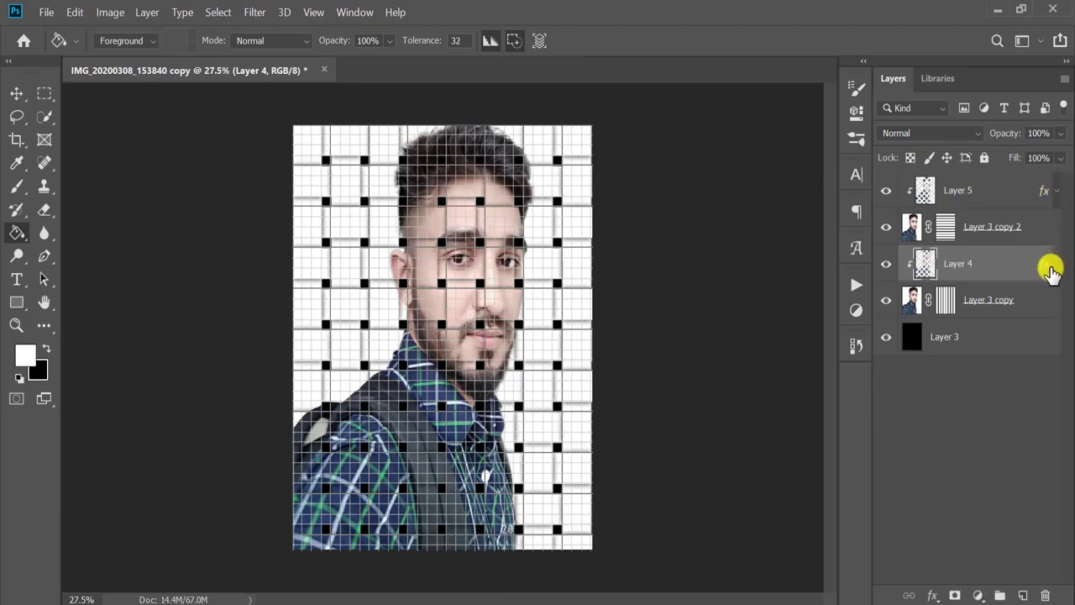
Step: Turn off the grid with View > Show > Grid and zoom in on the woven portrait
click(313, 12)
mouse_move(327, 316)
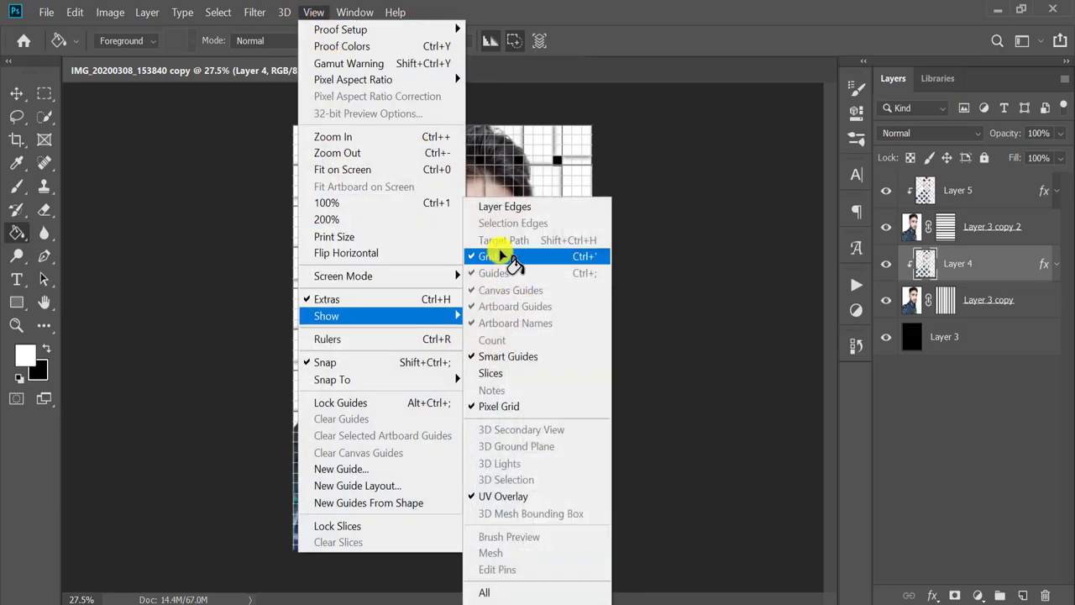
click(510, 261)
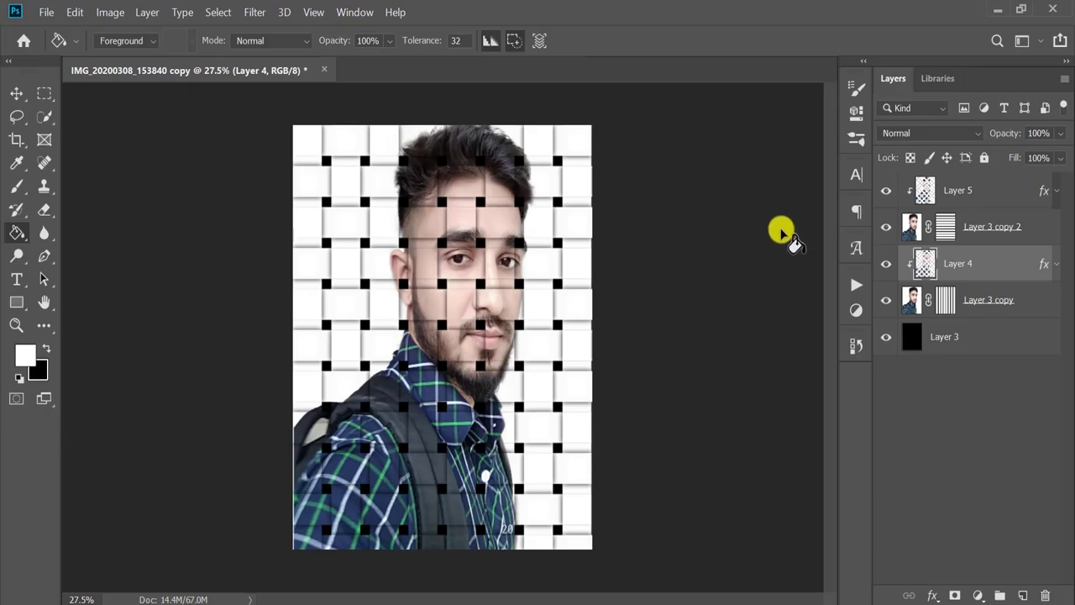
scroll(470, 317, up, 1)
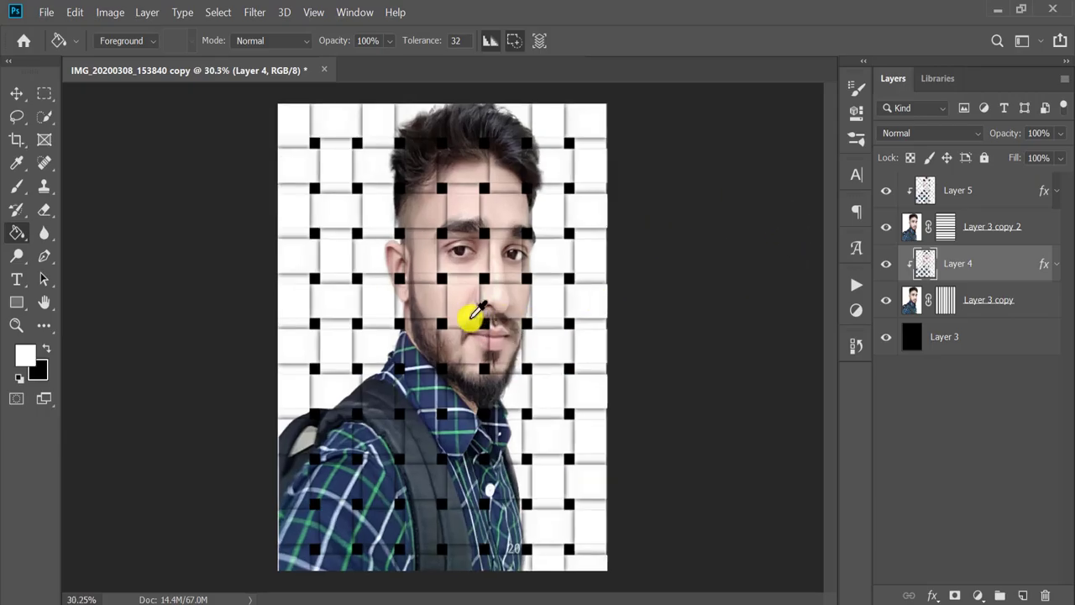
scroll(473, 315, up, 1)
scroll(471, 314, up, 1)
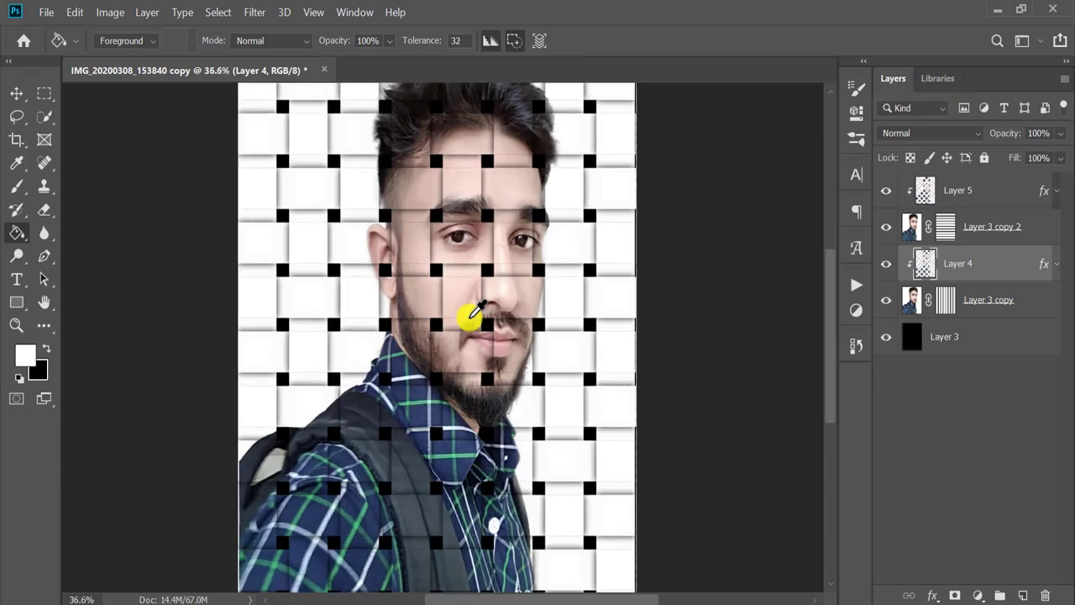
scroll(468, 312, up, 1)
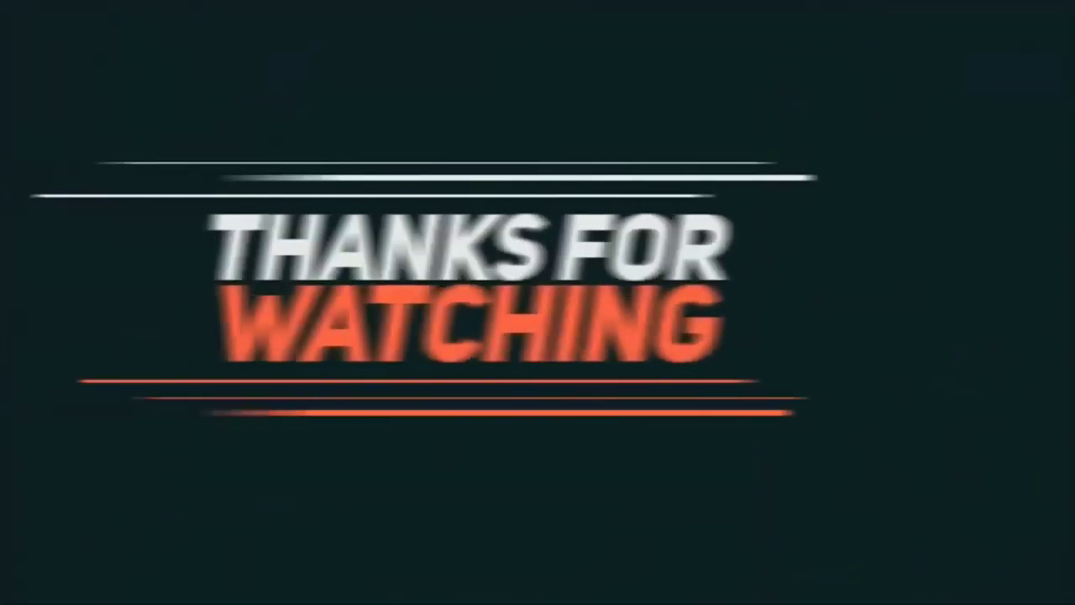